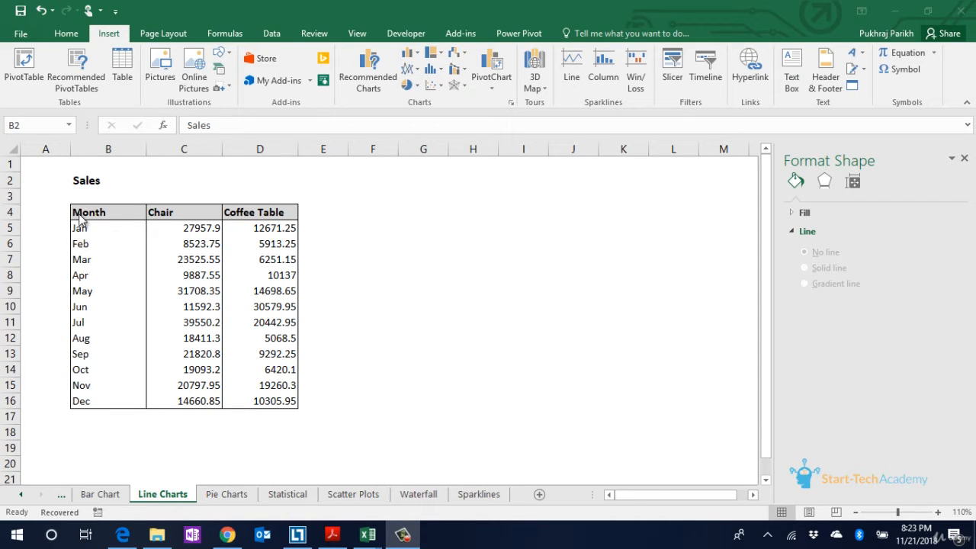
Step: Insert a basic 2-D line chart of the monthly sales in B4:D16 and place it beside the table
click(87, 212)
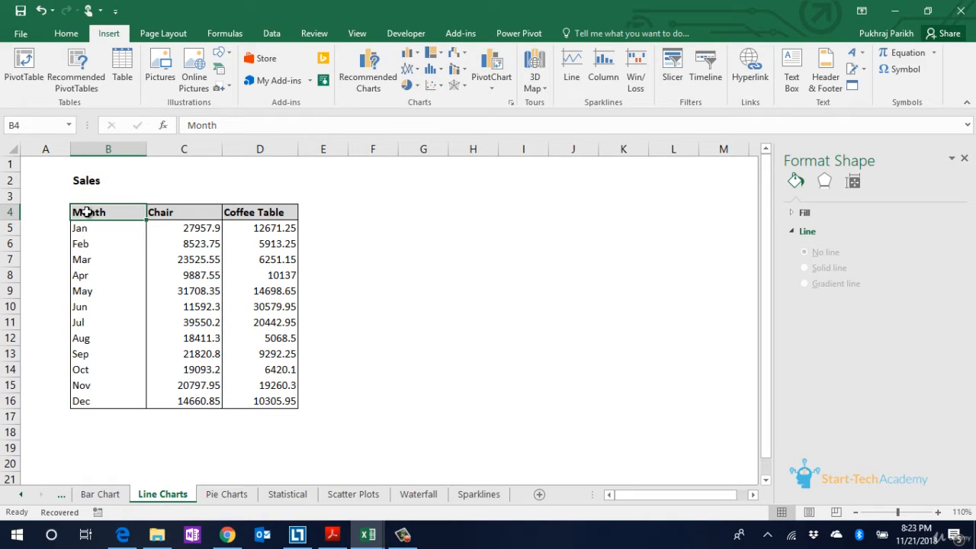
mouse_move(88, 212)
mouse_down()
mouse_move(244, 353)
mouse_move(277, 396)
mouse_move(249, 400)
mouse_up()
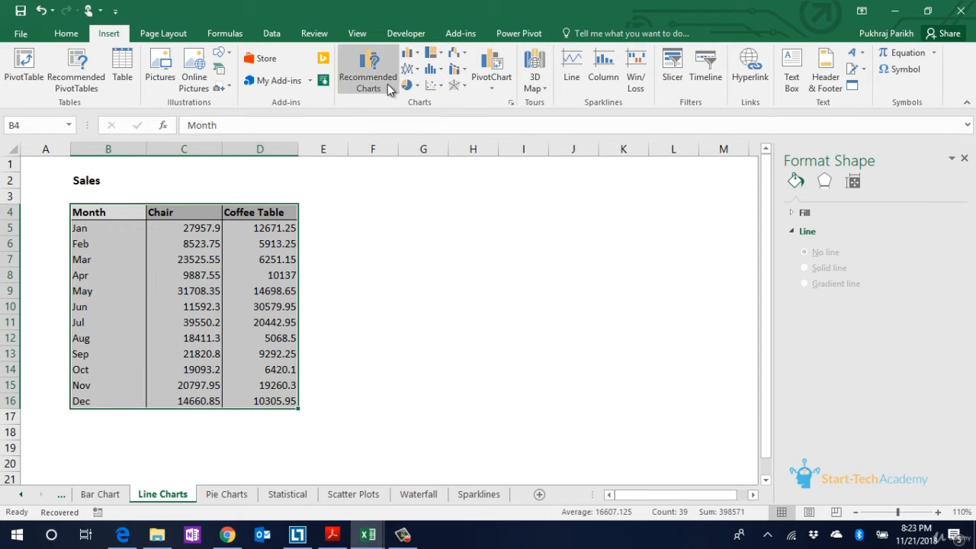
click(415, 71)
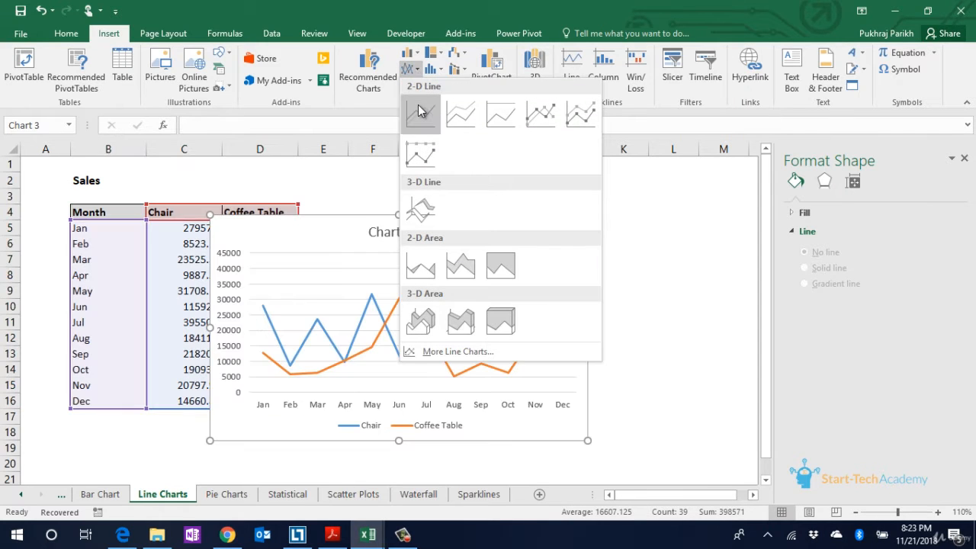
click(419, 111)
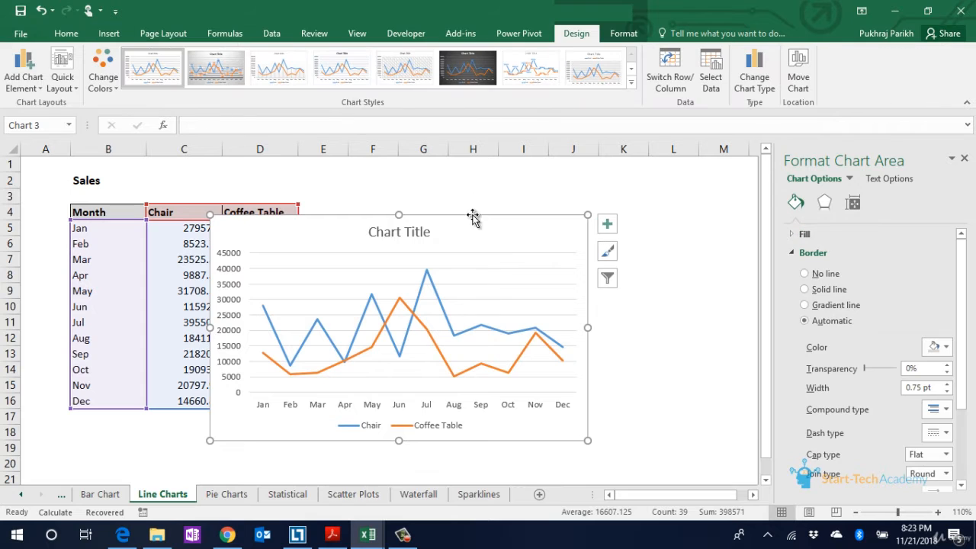
drag(474, 216, 569, 198)
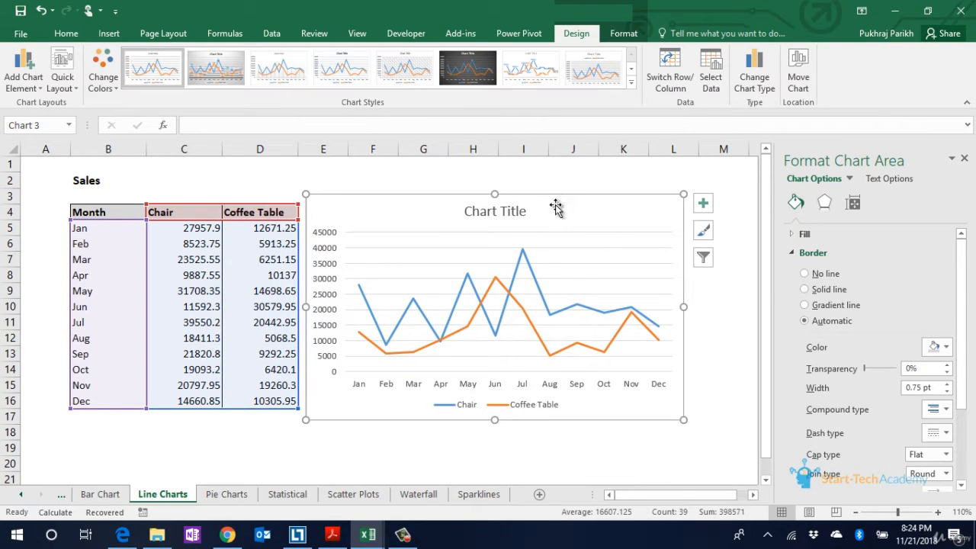
Step: Examine the Chair and Coffee Table lines in the chart, comparing their monthly trends and peaks
click(403, 317)
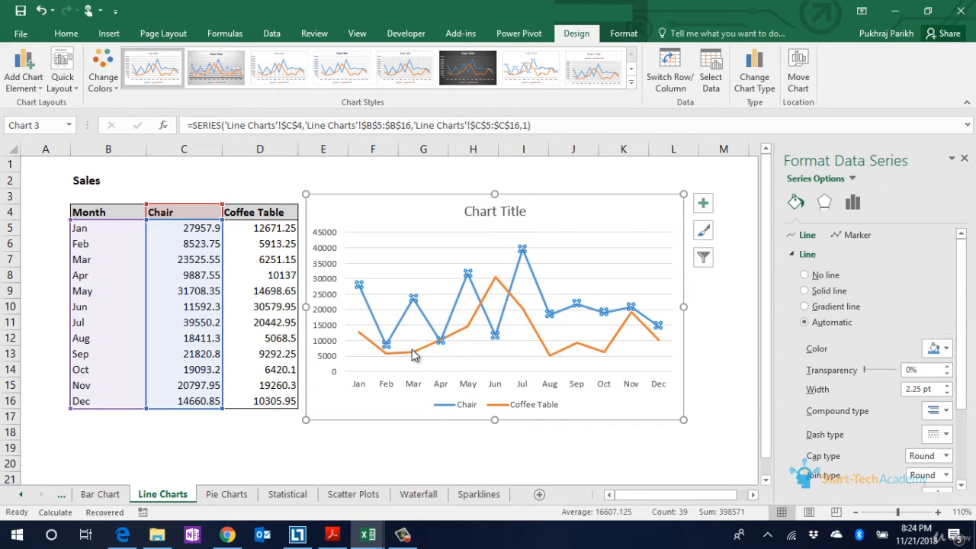
click(414, 353)
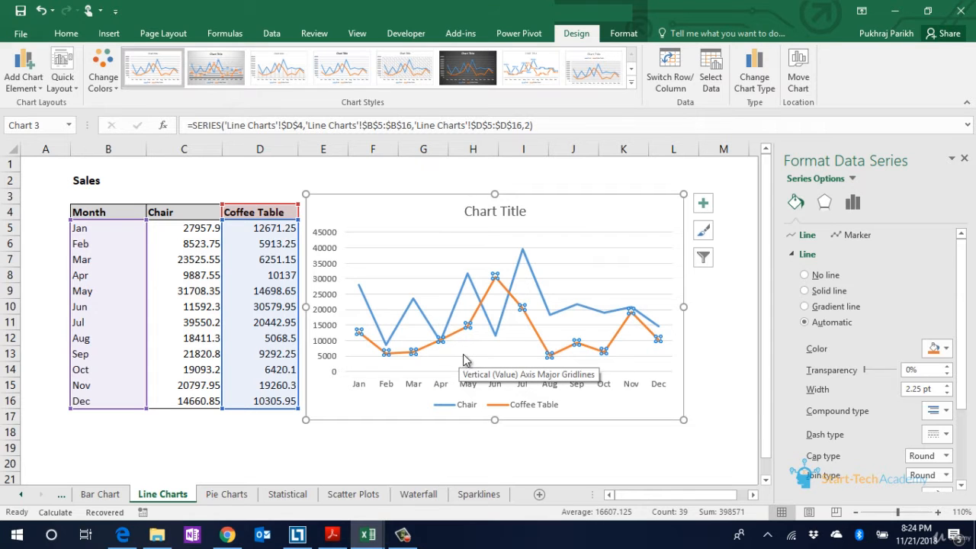
click(520, 251)
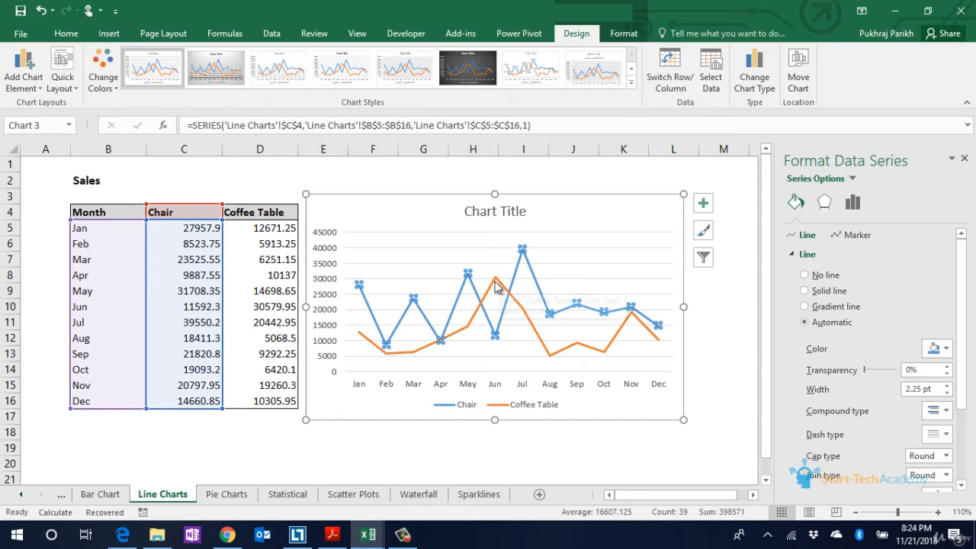
click(496, 281)
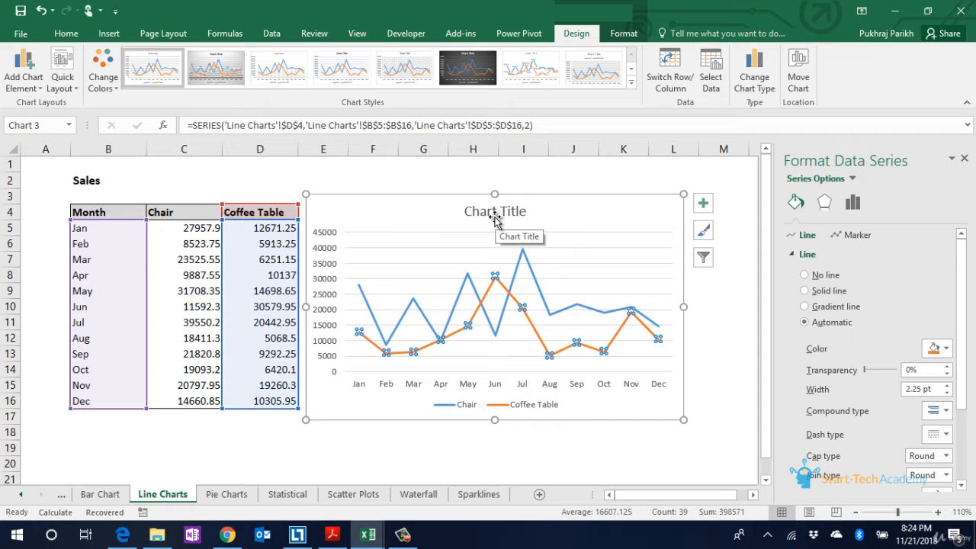
click(521, 254)
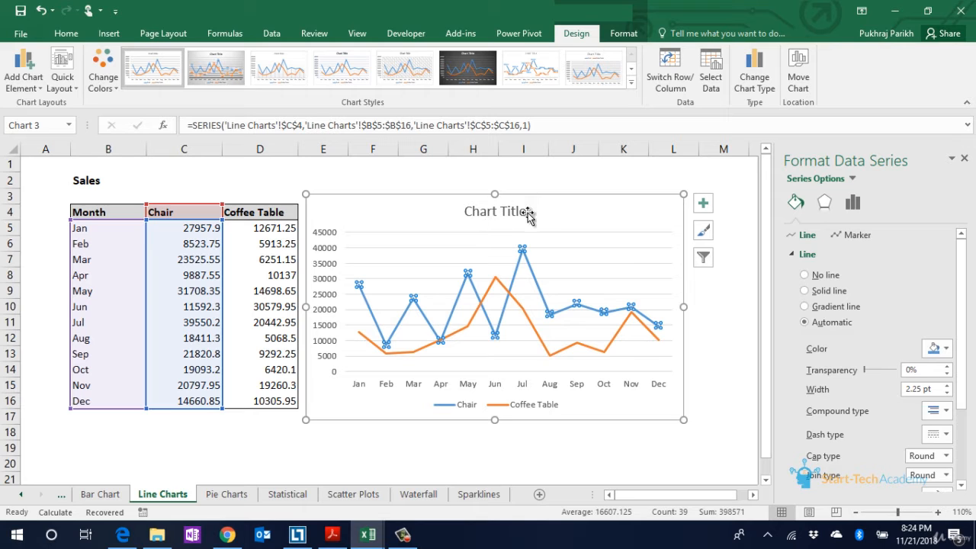
click(89, 213)
drag(89, 213, 259, 401)
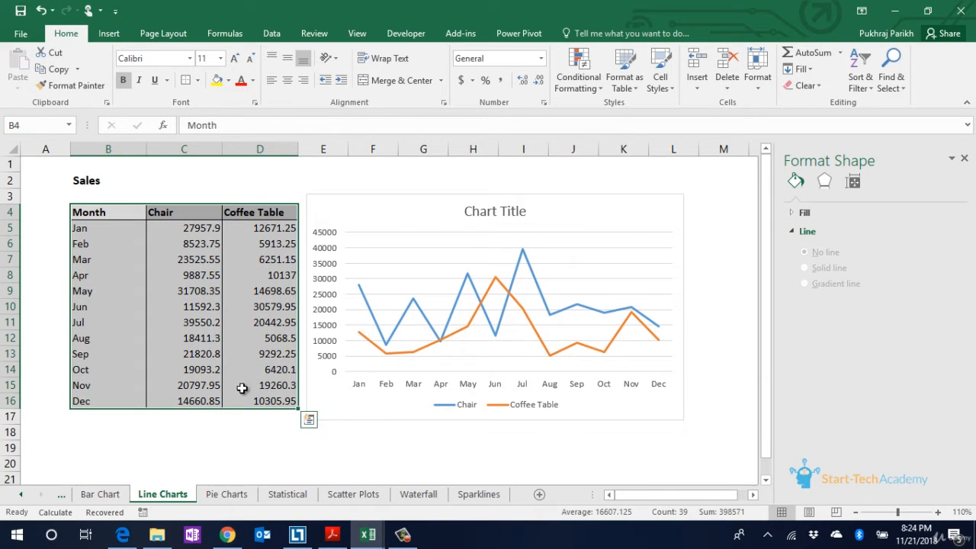
click(109, 33)
click(410, 70)
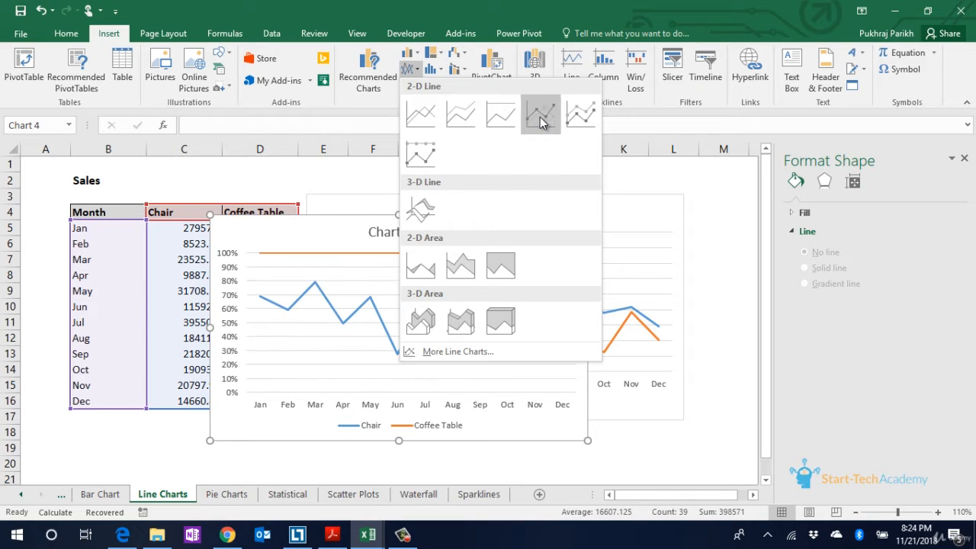
click(673, 184)
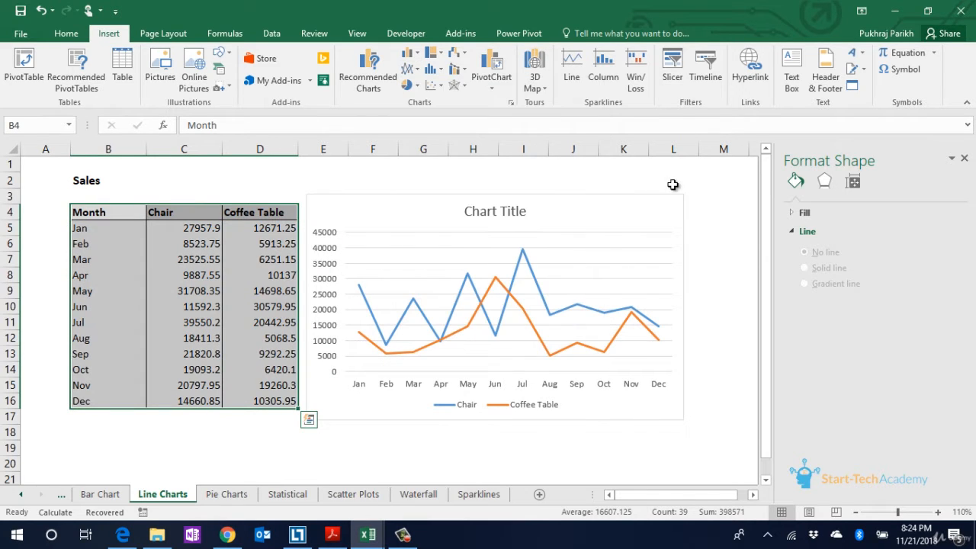
Step: On the Pie Charts sheet, insert a 2-D pie chart of the Jan data in B4:C8 with the gray-gradient percentage-label style
click(237, 495)
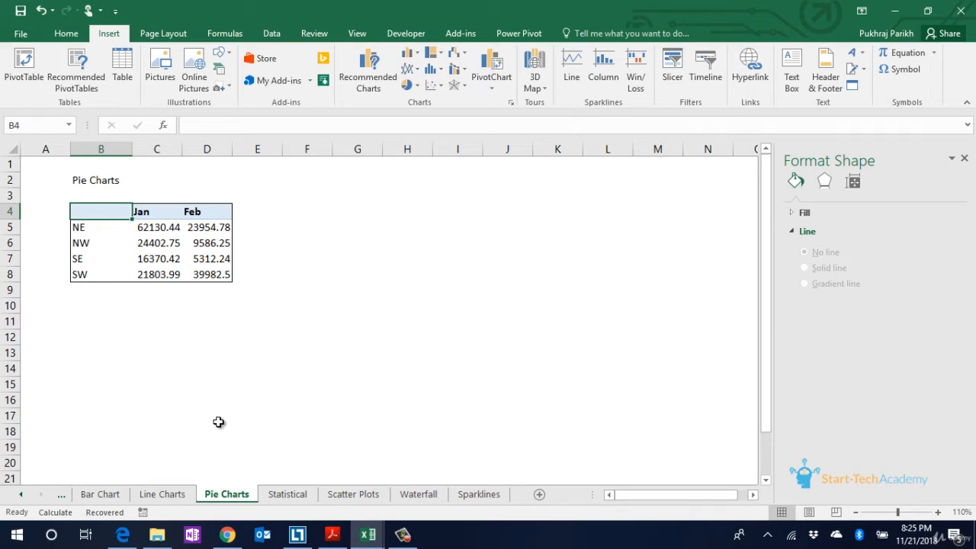
drag(86, 211, 87, 272)
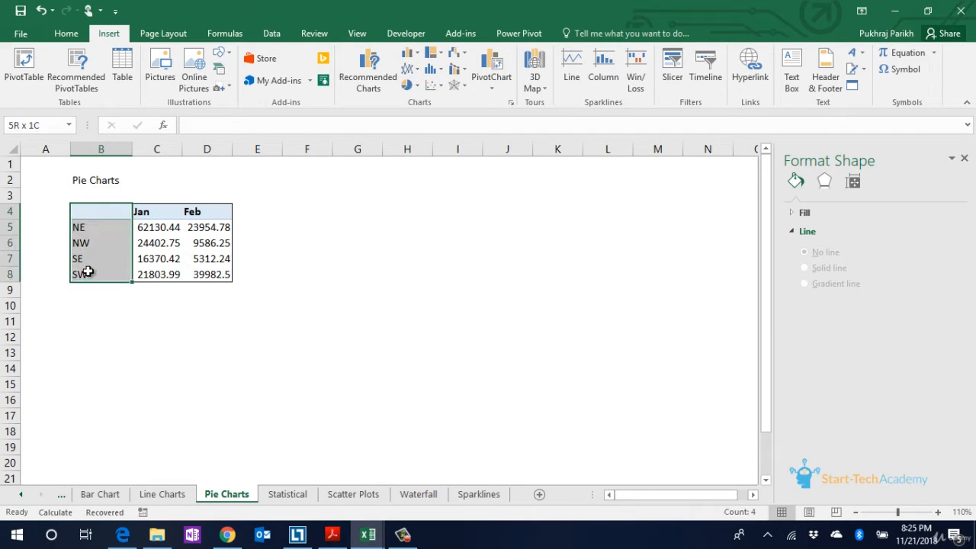
click(87, 302)
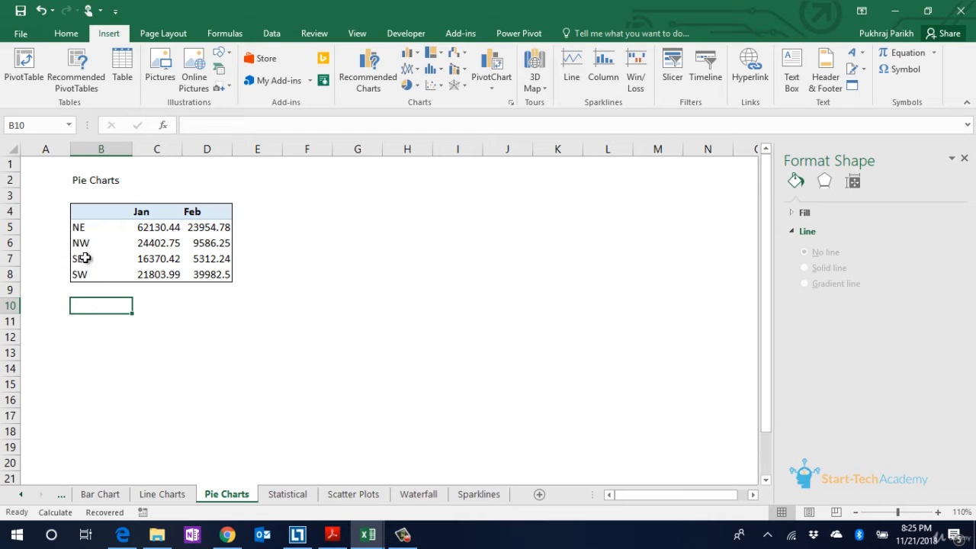
click(99, 218)
drag(99, 218, 157, 272)
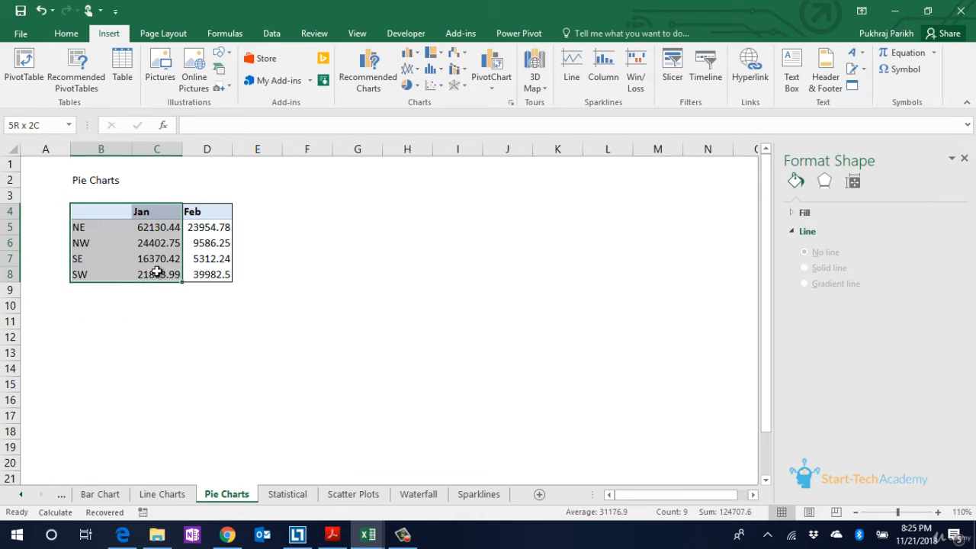
click(415, 86)
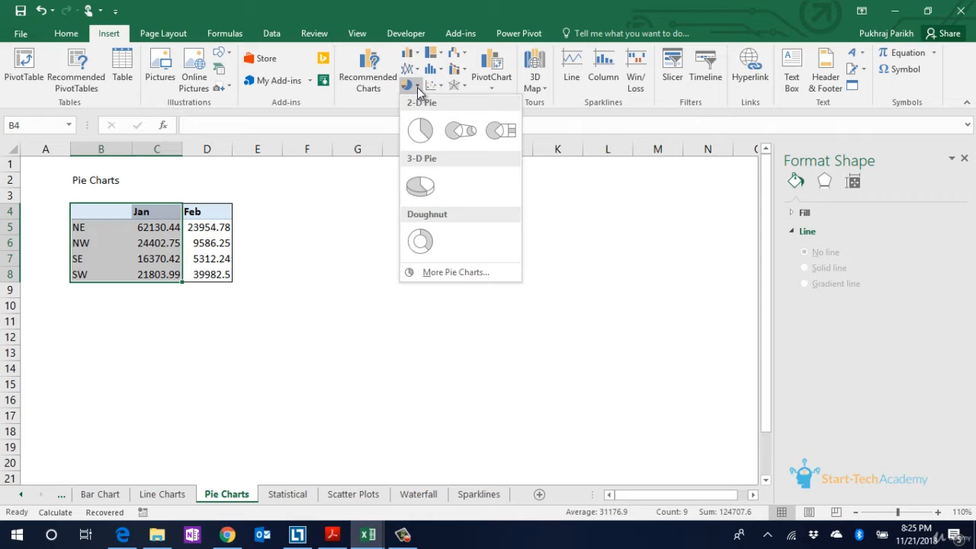
click(422, 131)
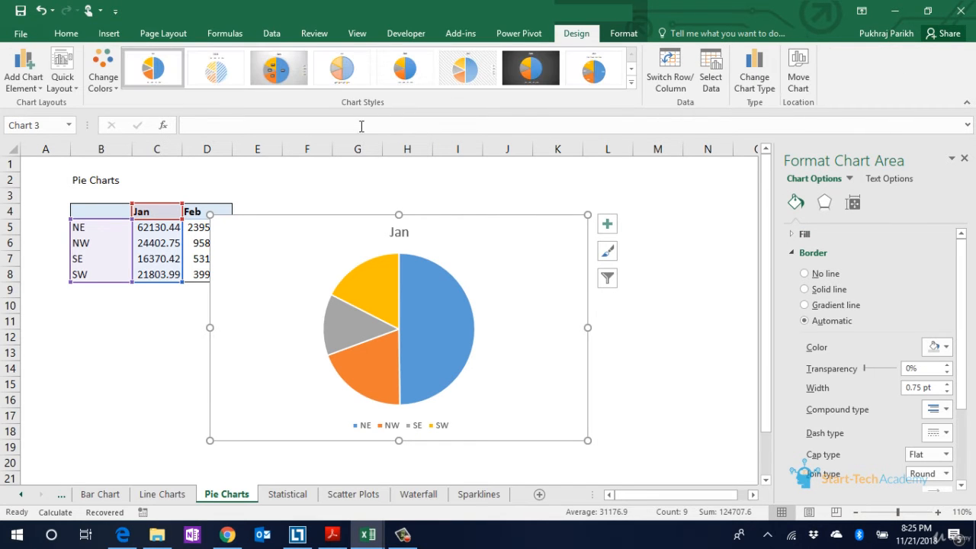
click(276, 71)
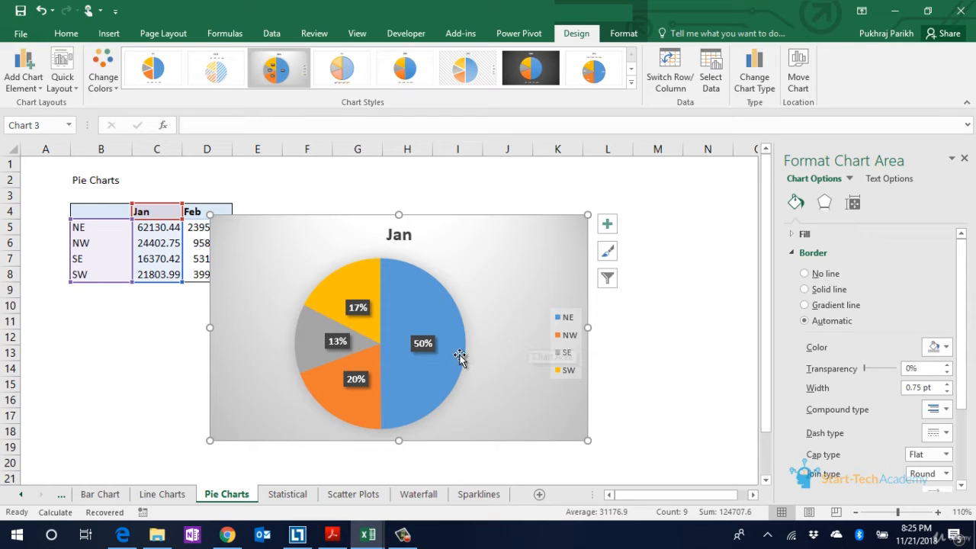
mouse_move(459, 357)
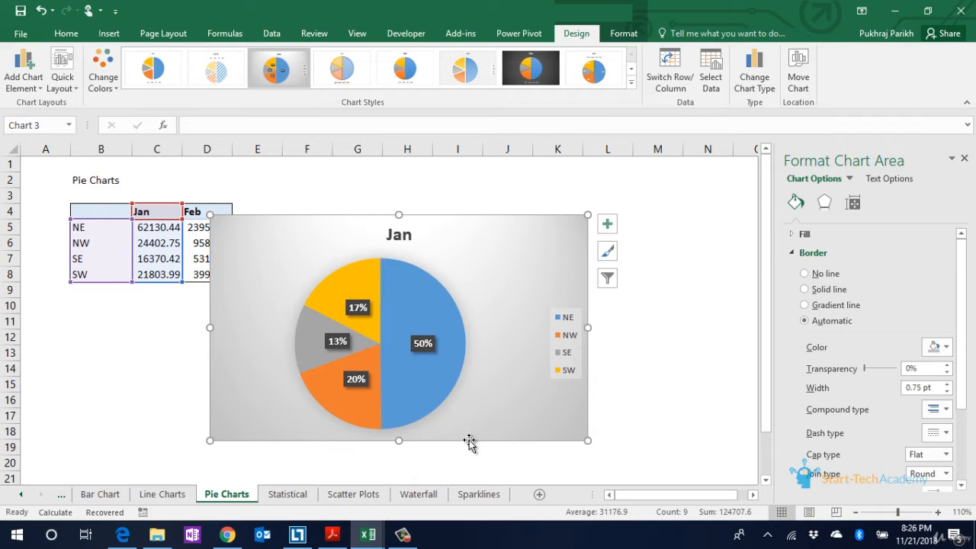
Step: Replace the pie chart with a doughnut chart of the Jan and Feb data in B4:D8, using the gray-gradient percentage-label style
key(Delete)
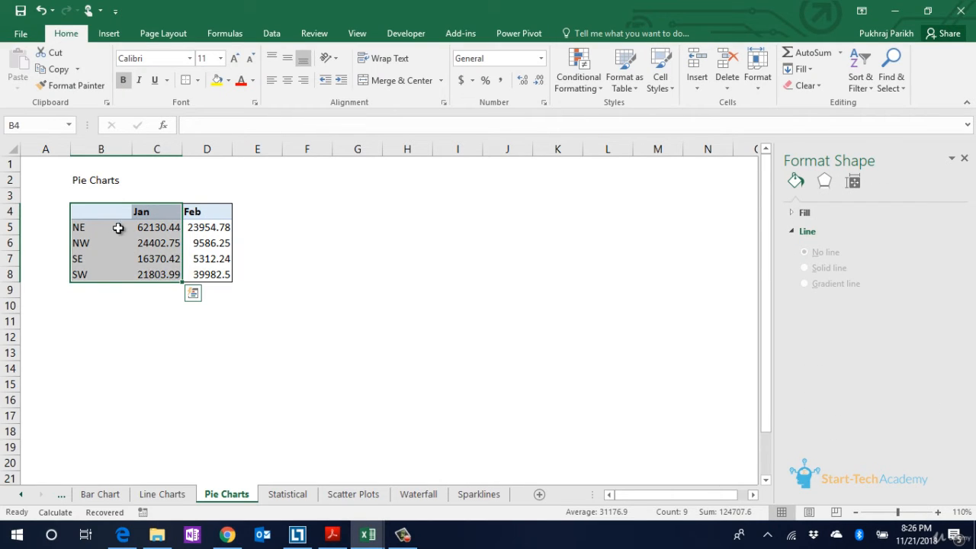
drag(89, 212, 203, 274)
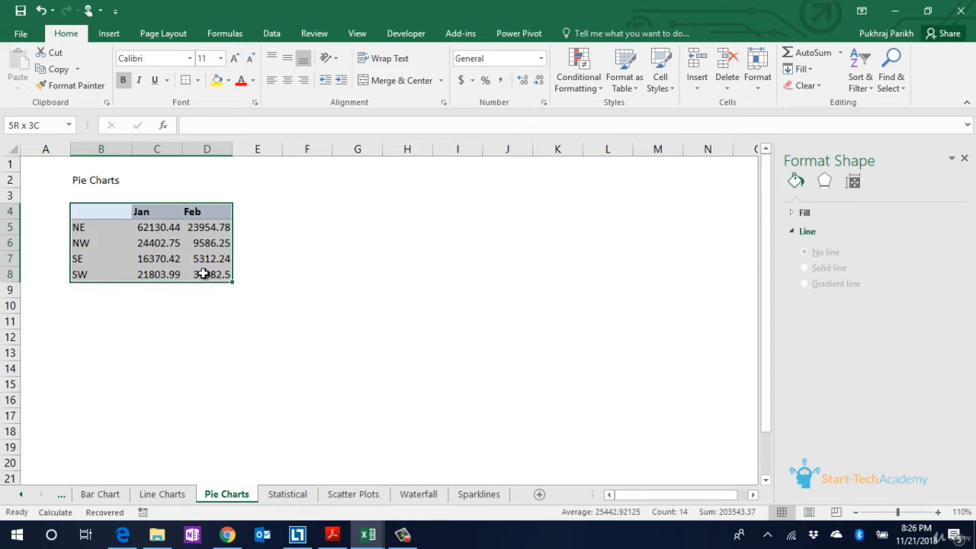
click(107, 34)
click(410, 85)
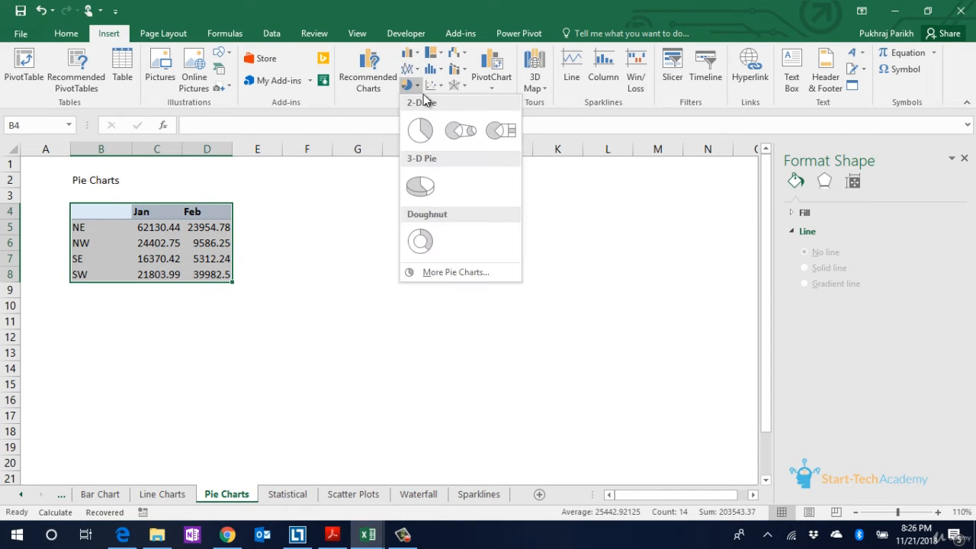
click(420, 240)
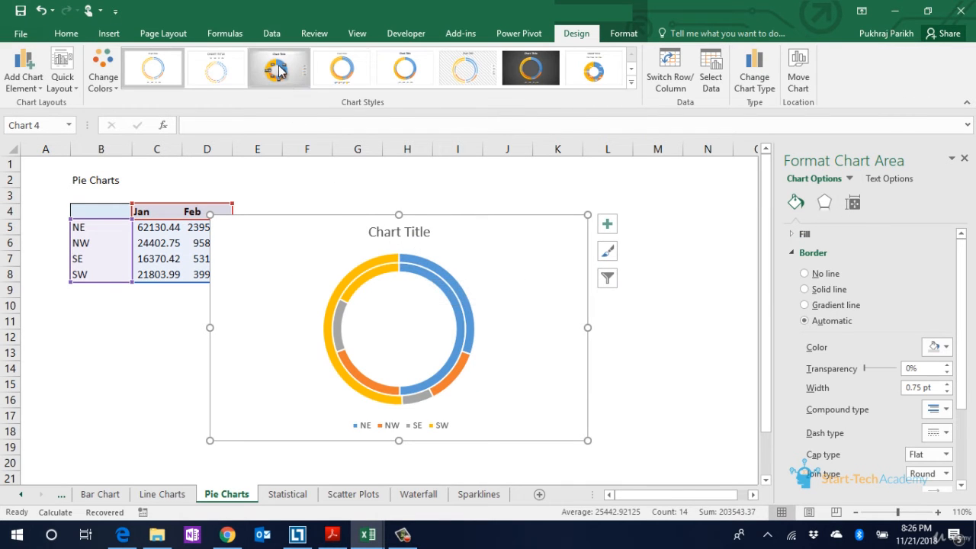
click(278, 70)
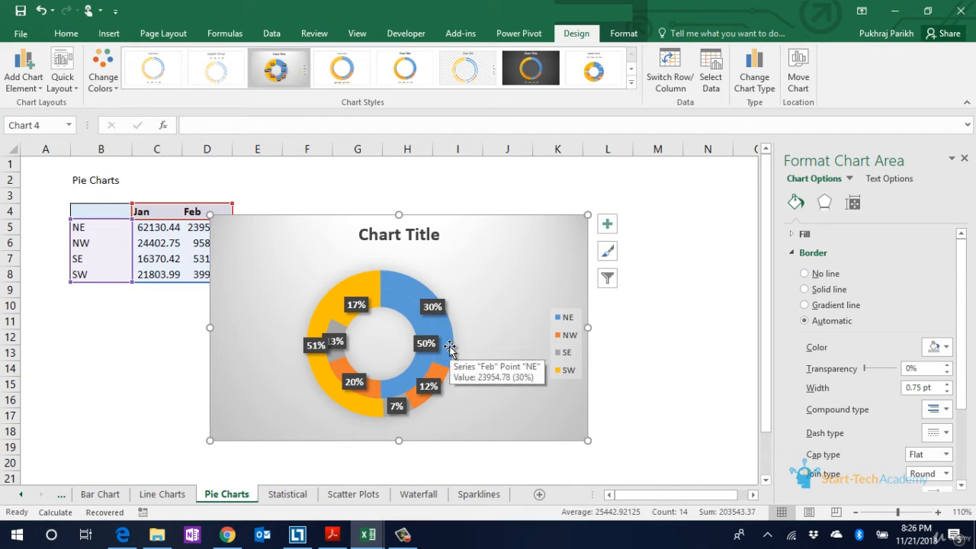
Step: Examine which ring of the doughnut chart represents Jan and which represents Feb, including the NE segments
click(421, 356)
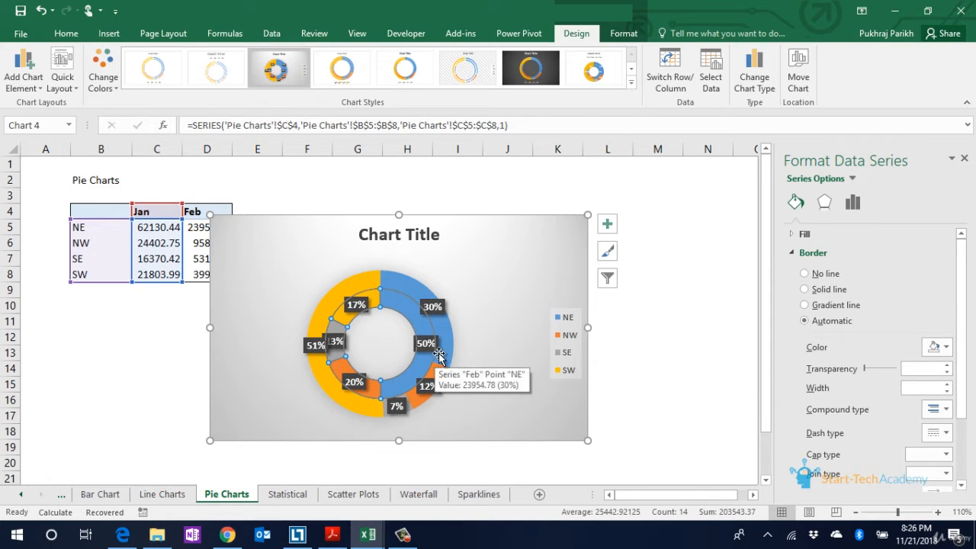
click(443, 354)
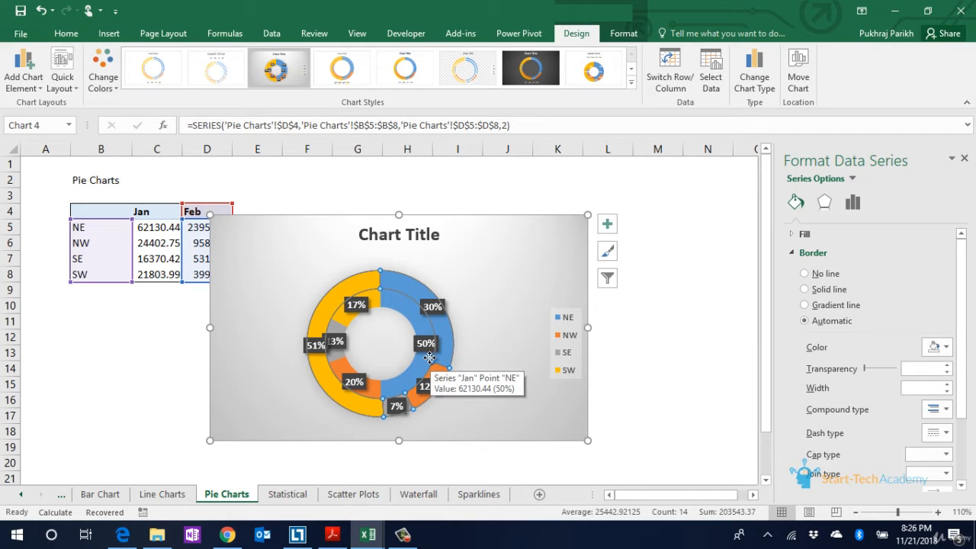
click(430, 358)
click(425, 359)
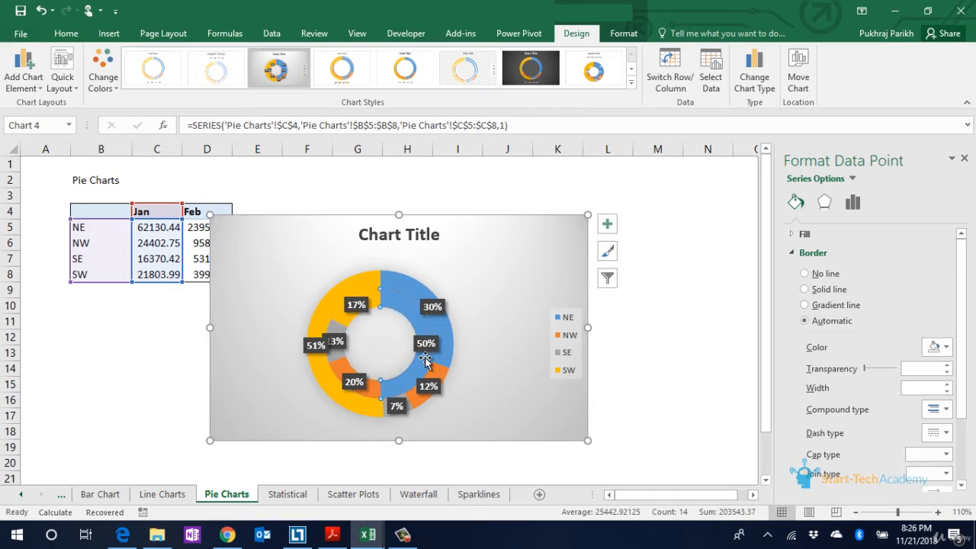
click(442, 344)
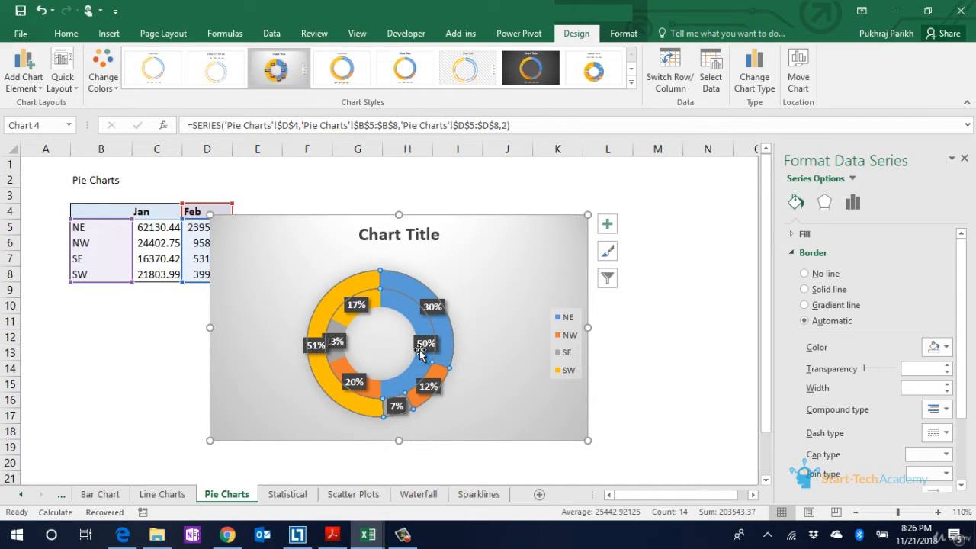
click(389, 330)
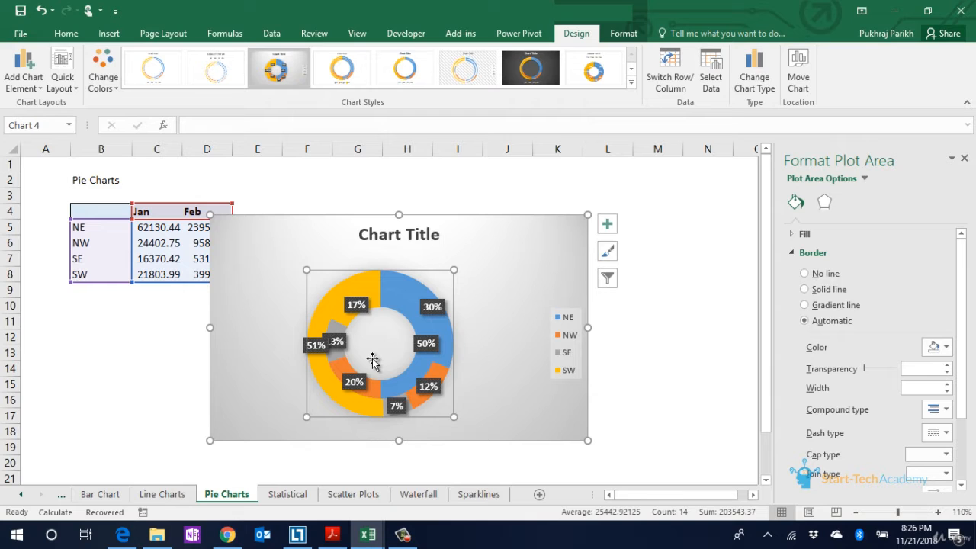
Step: On the Statistical sheet, insert a histogram of the whole Customer Age column, C4:C204
click(304, 494)
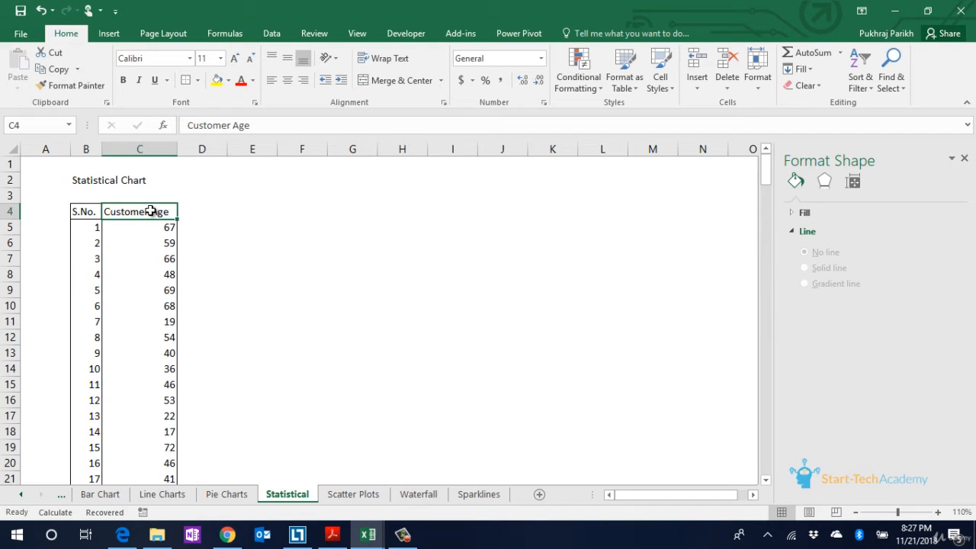
key(ctrl+shift+Down)
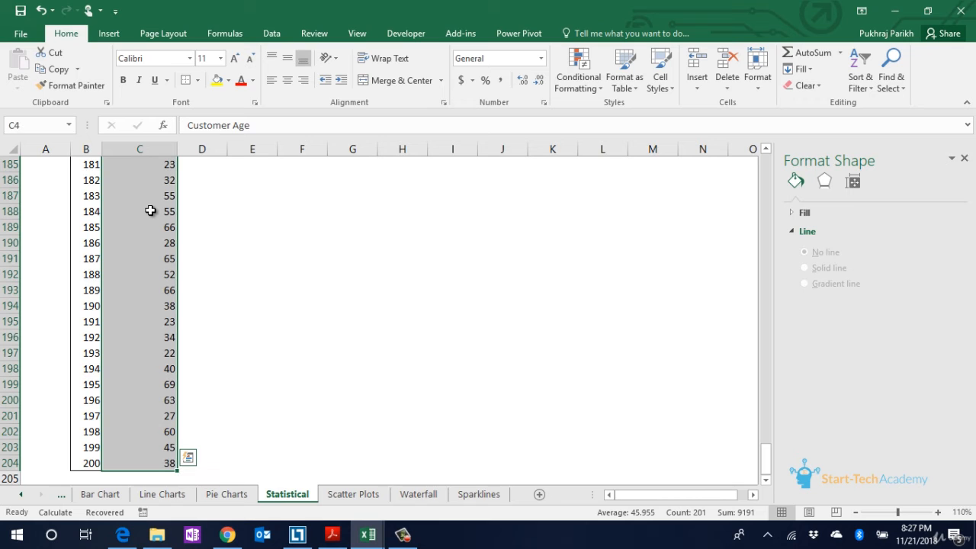
click(113, 35)
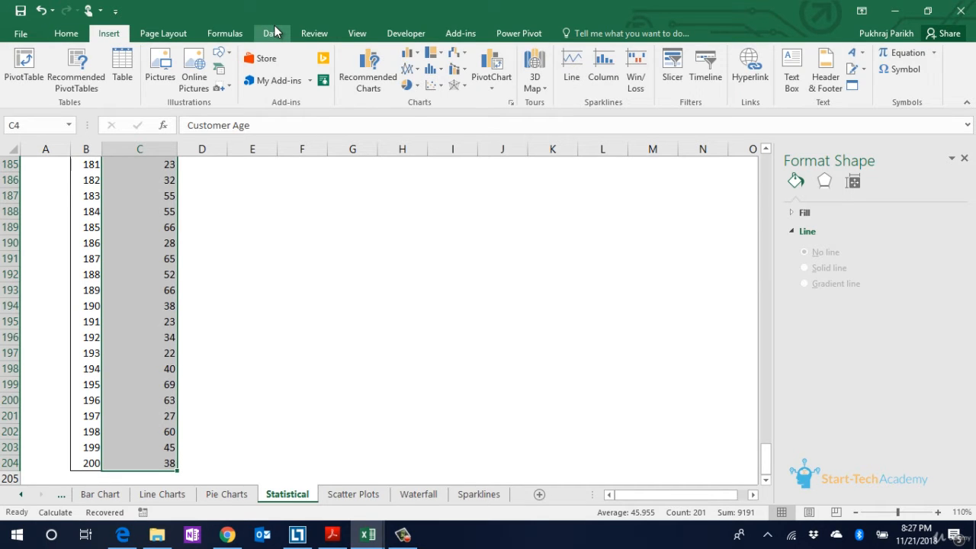
click(437, 73)
click(440, 114)
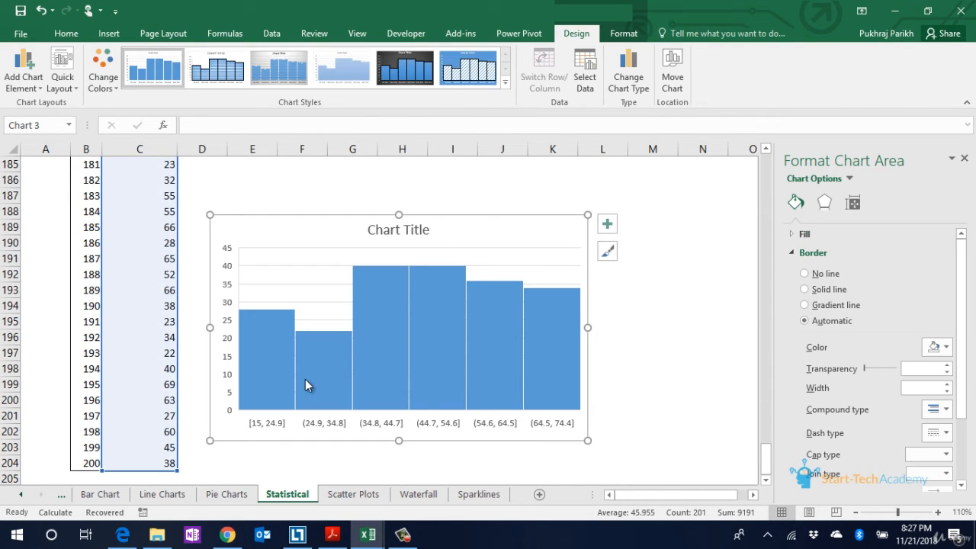
Step: Examine the histogram's age-range axis and the customer counts of its third and fourth bars
mouse_move(305, 379)
click(277, 430)
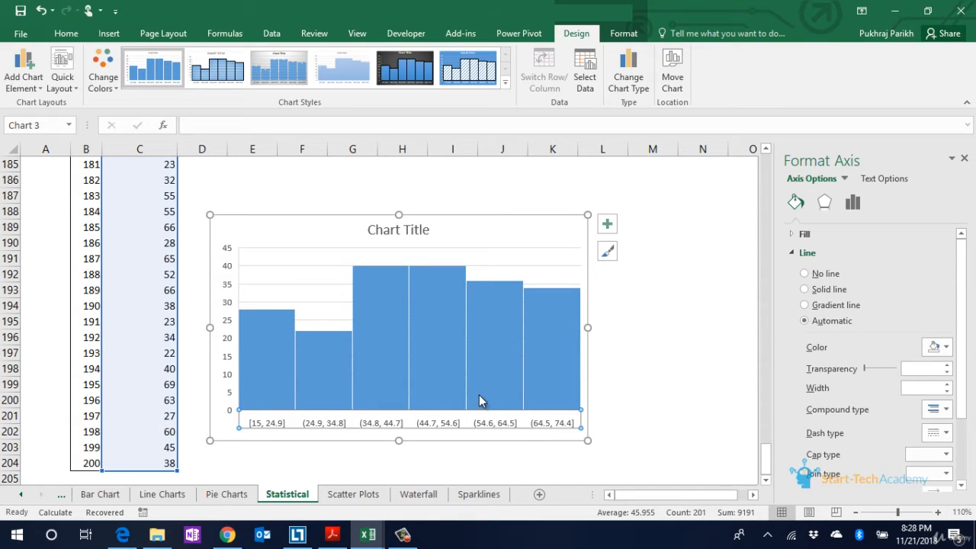
click(387, 380)
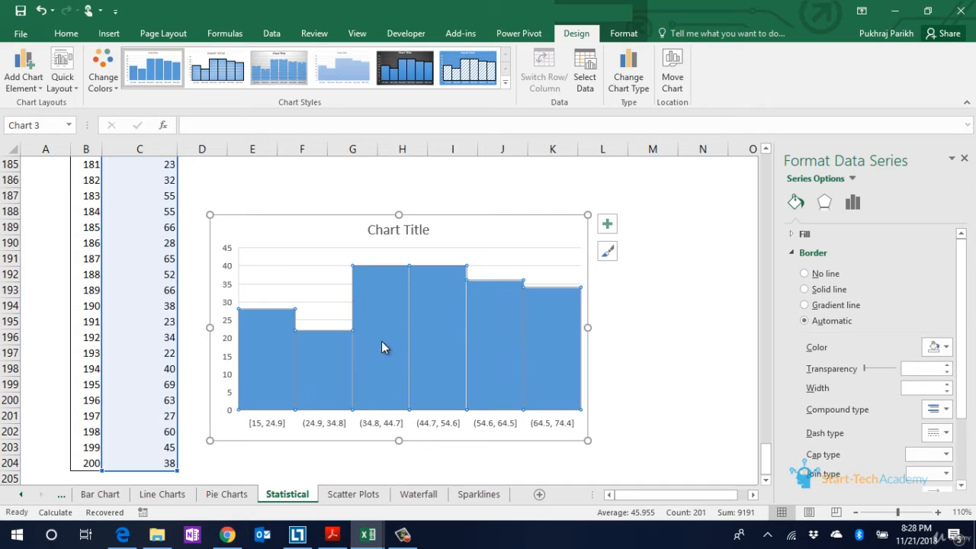
click(379, 319)
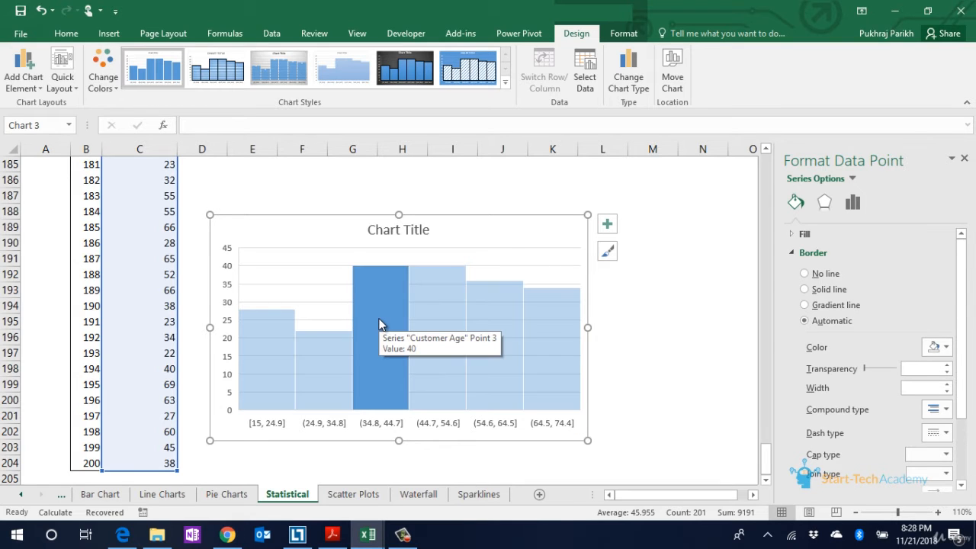
click(444, 315)
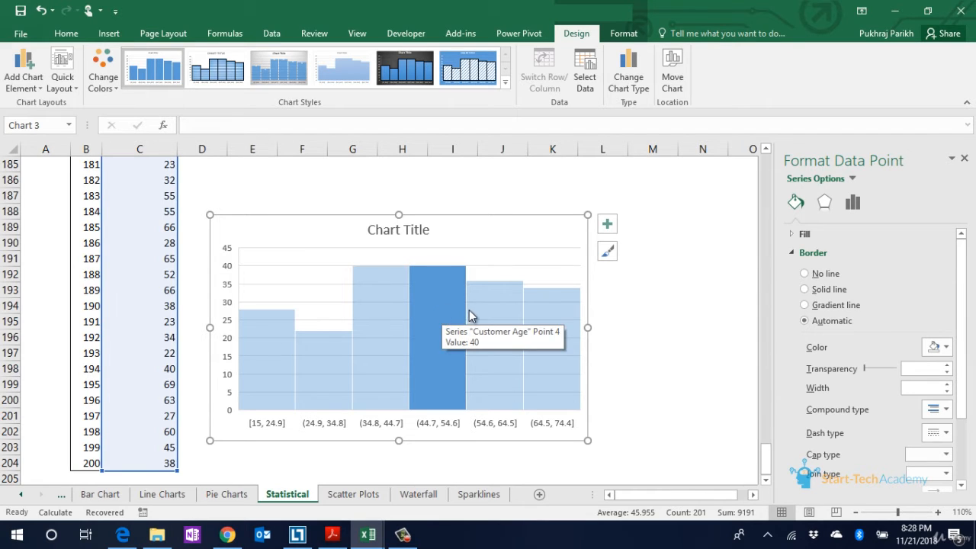
Step: Format the histogram's horizontal axis to use 8 as the number of bins
click(478, 429)
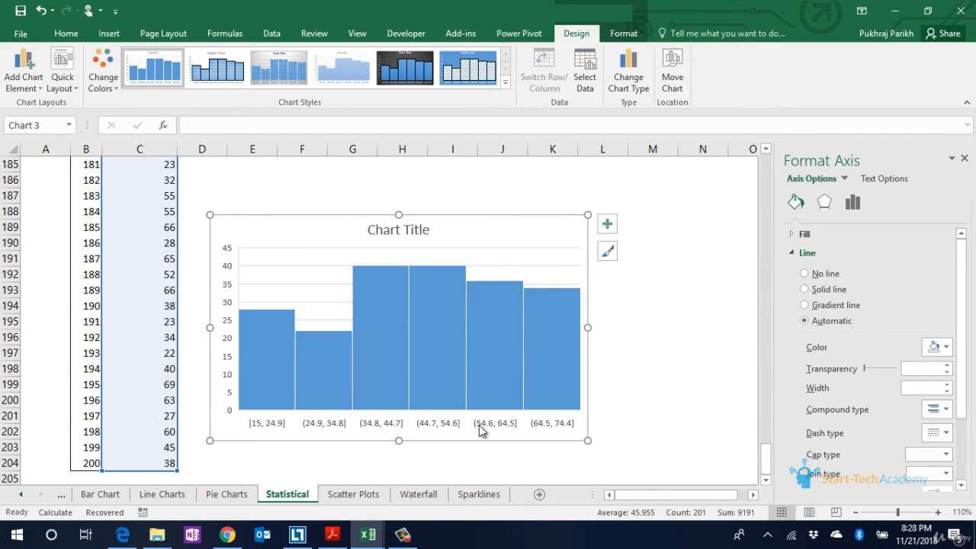
right_click(497, 427)
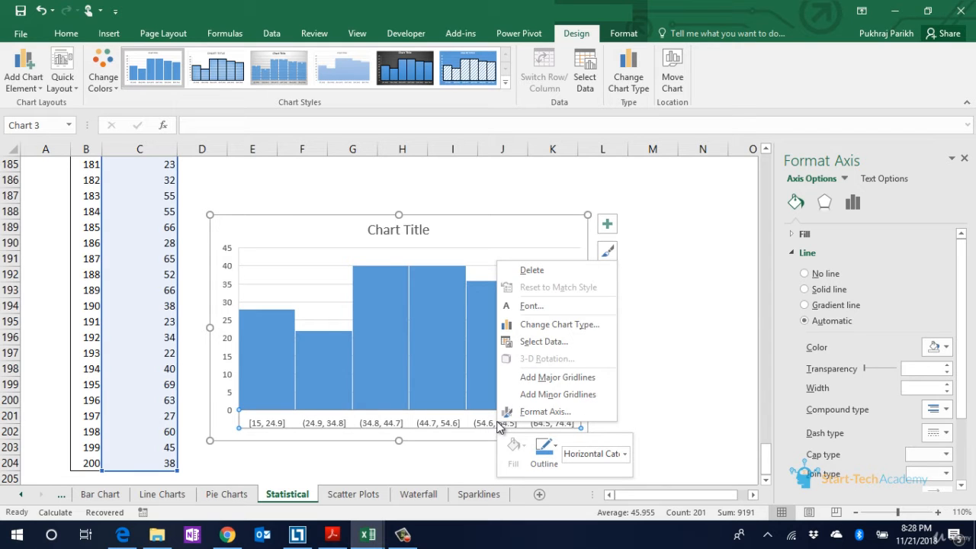
click(519, 412)
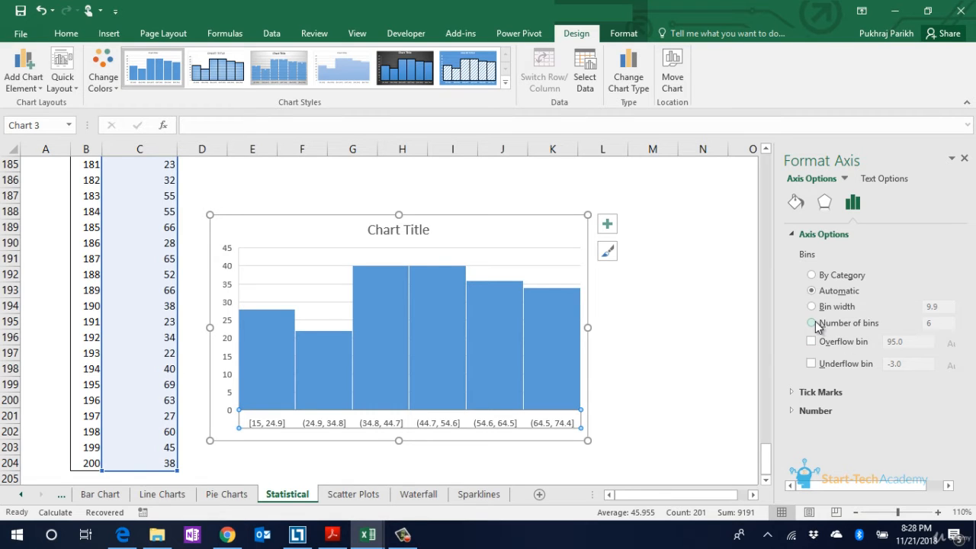
click(812, 324)
click(927, 324)
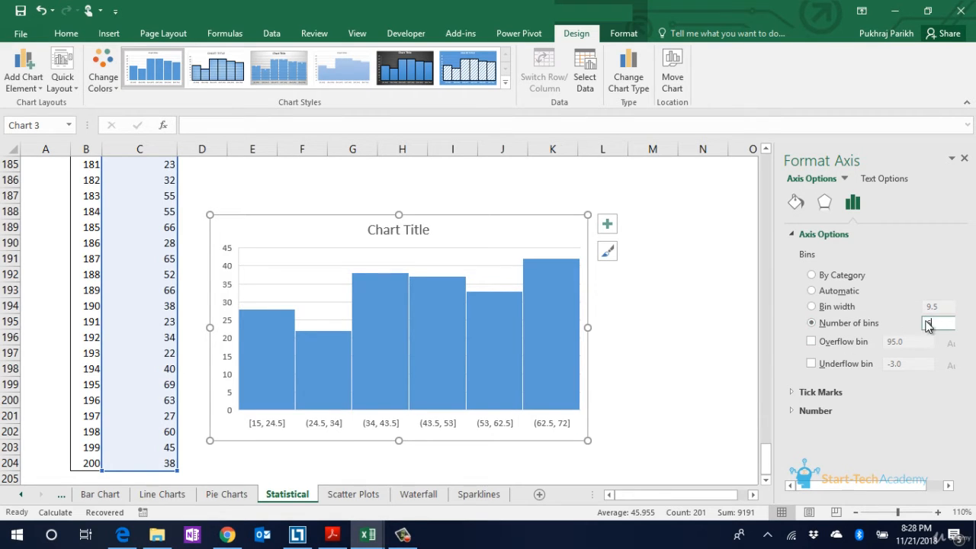
text(8)
key(Return)
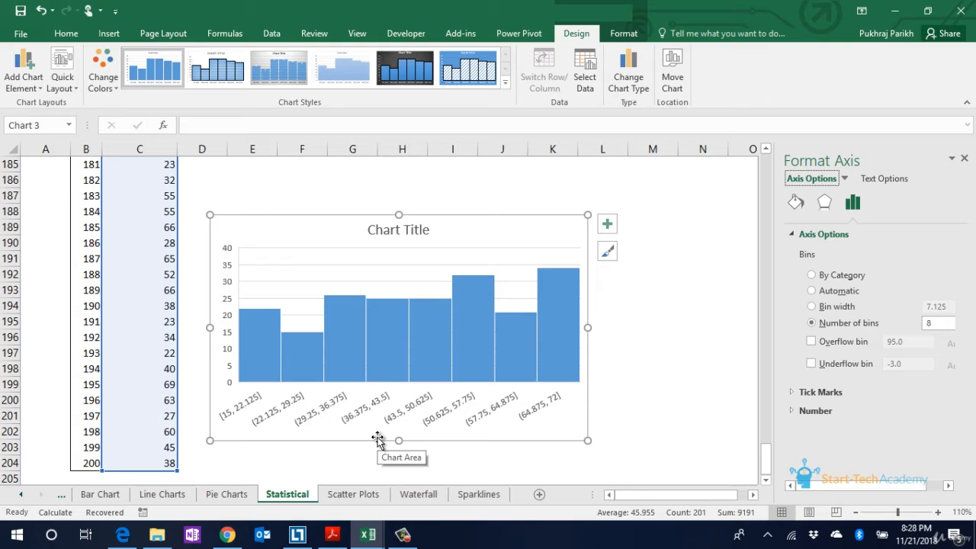
Step: Examine the customer counts of the histogram's last bar and its second bar
click(551, 316)
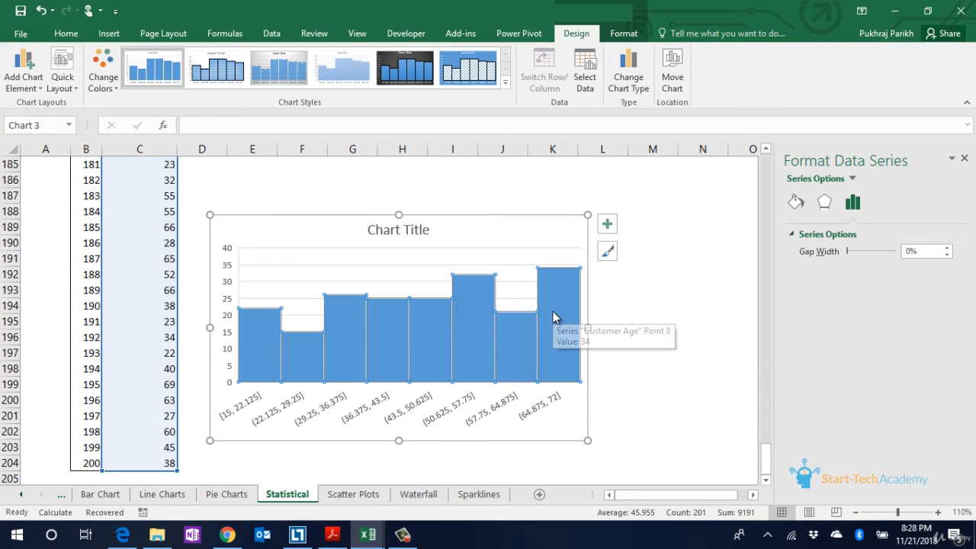
click(553, 317)
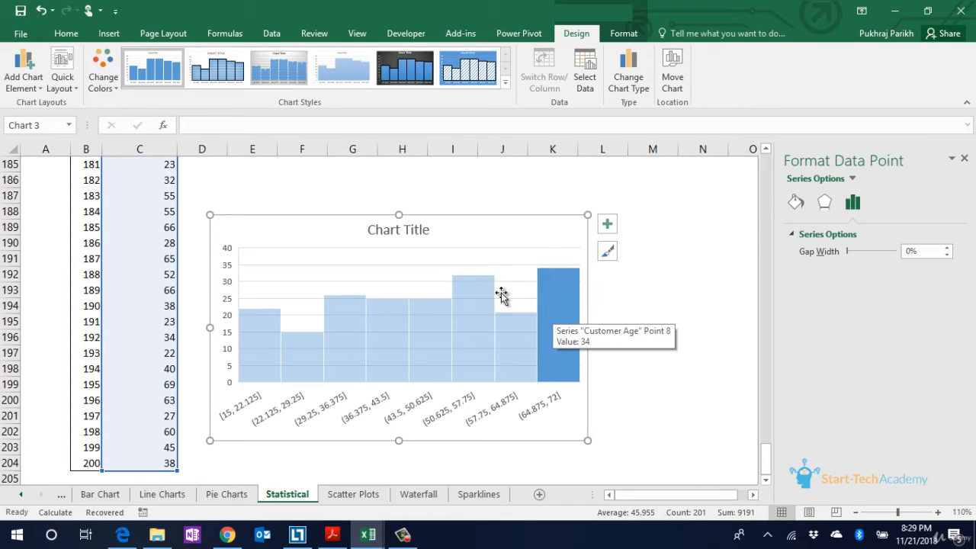
click(308, 372)
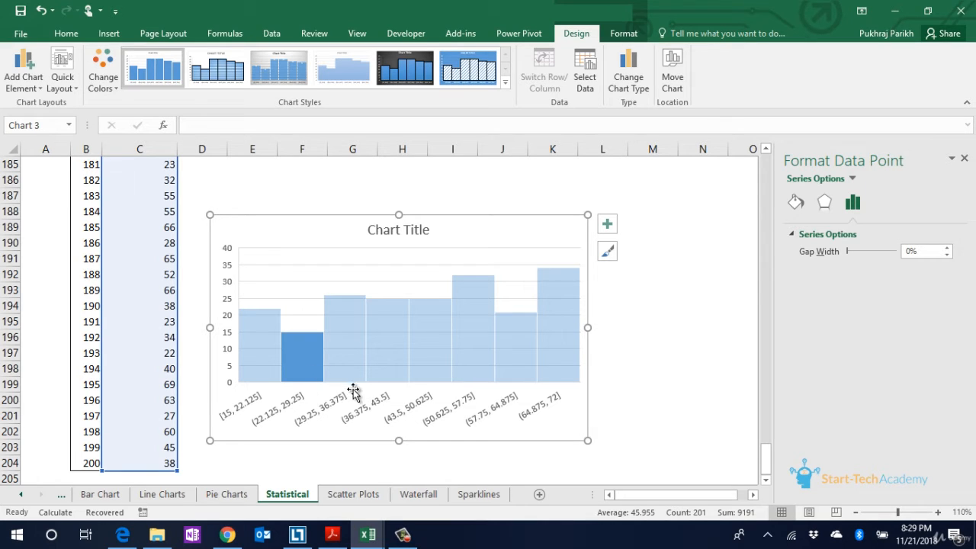
Step: On the Scatter Plots sheet, insert a markers-only scatter chart of Height(cm) and Weight, D4:E54, and move it beside the table
click(351, 494)
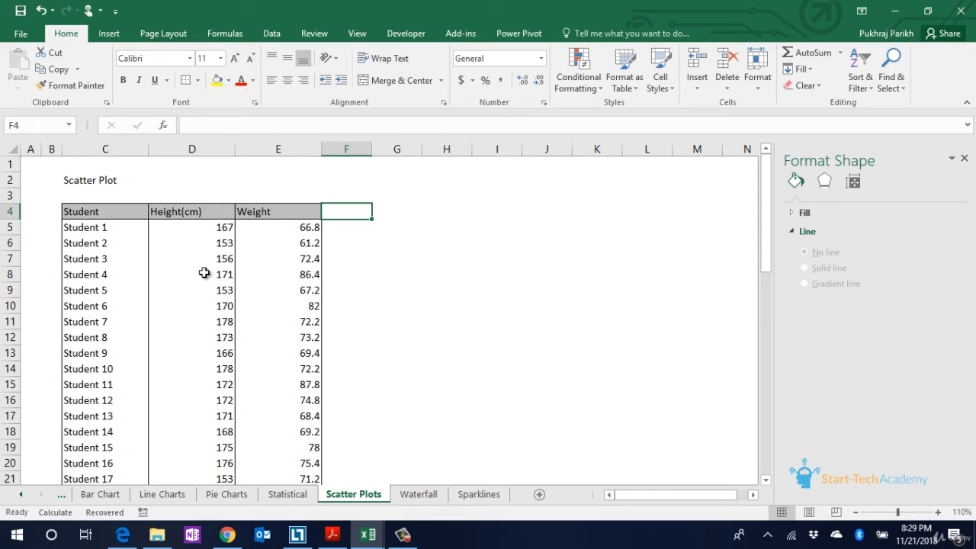
click(203, 211)
click(261, 212)
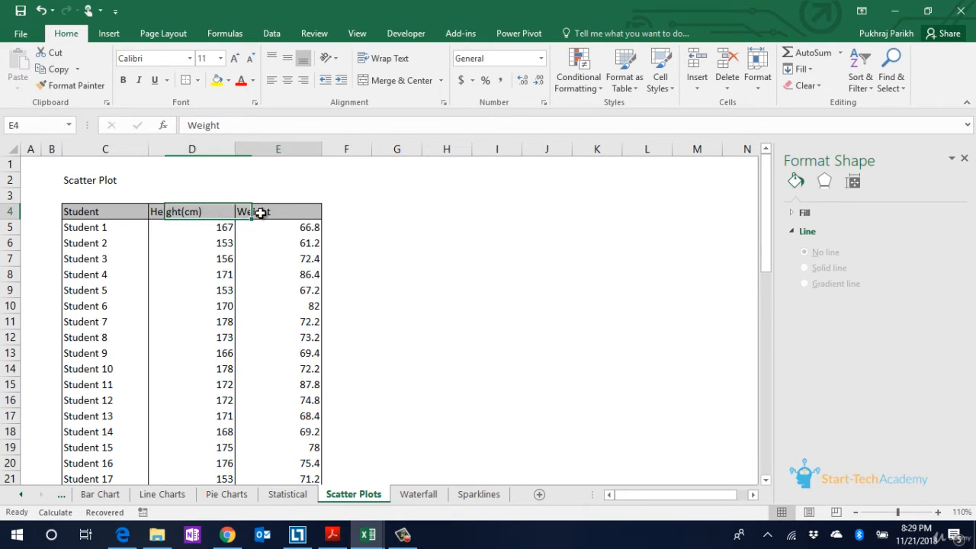
click(182, 213)
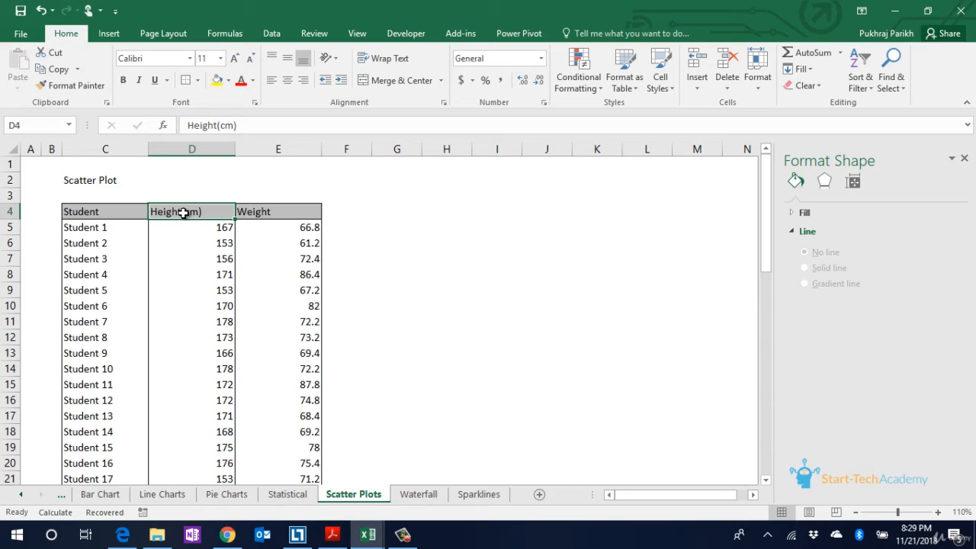
key(shift+Right)
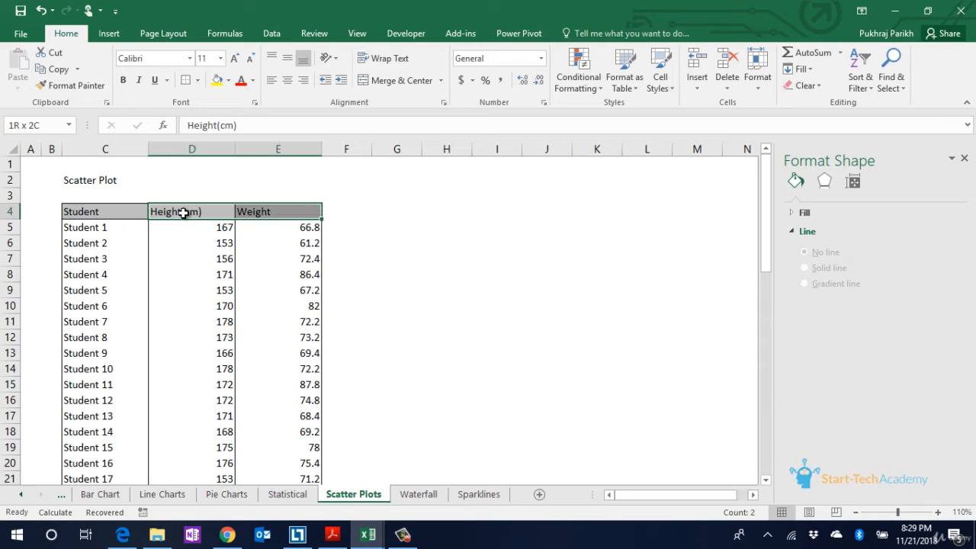
key(ctrl+shift+Down)
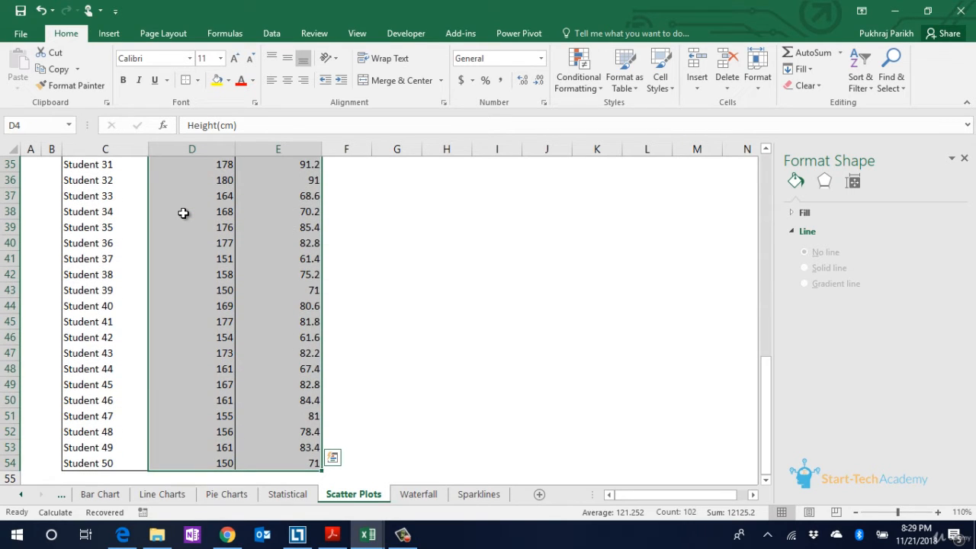
click(124, 34)
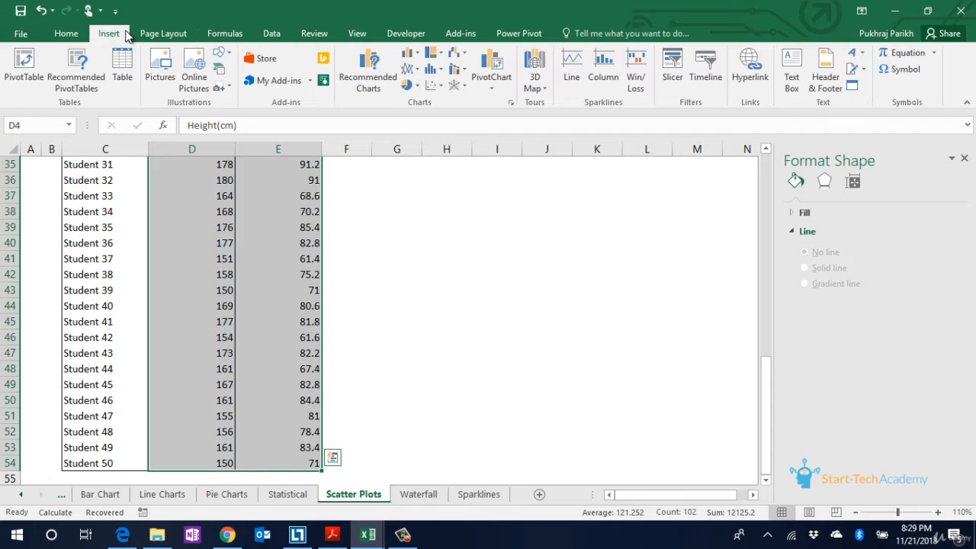
click(437, 85)
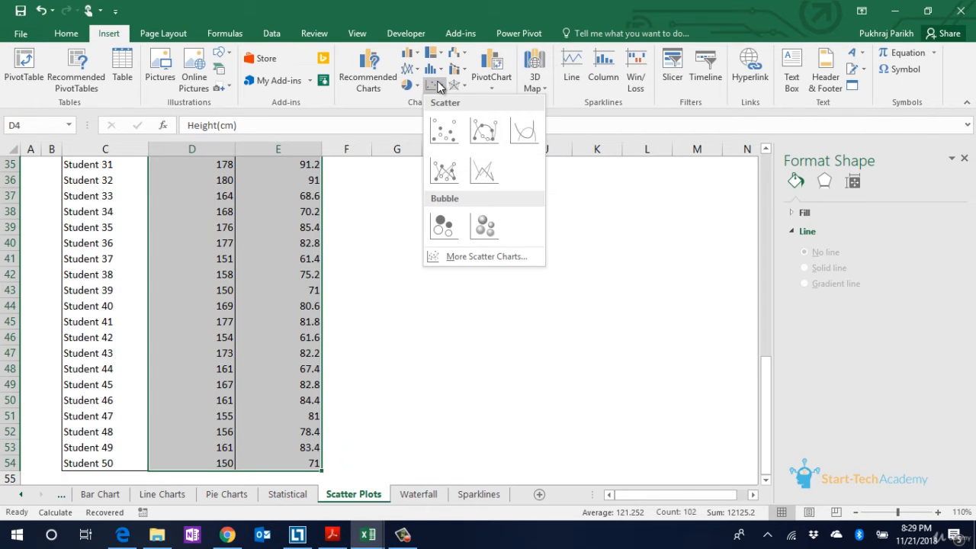
click(446, 131)
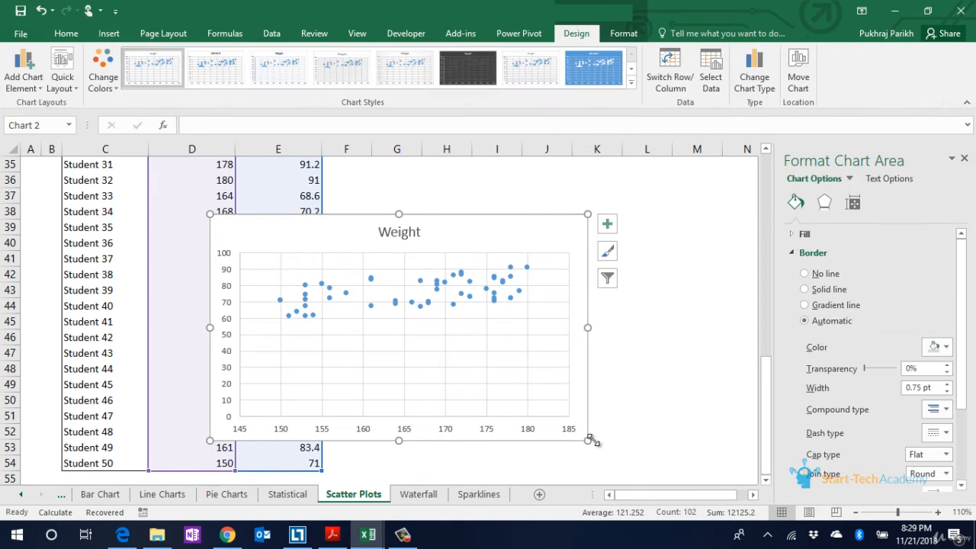
drag(546, 213, 656, 189)
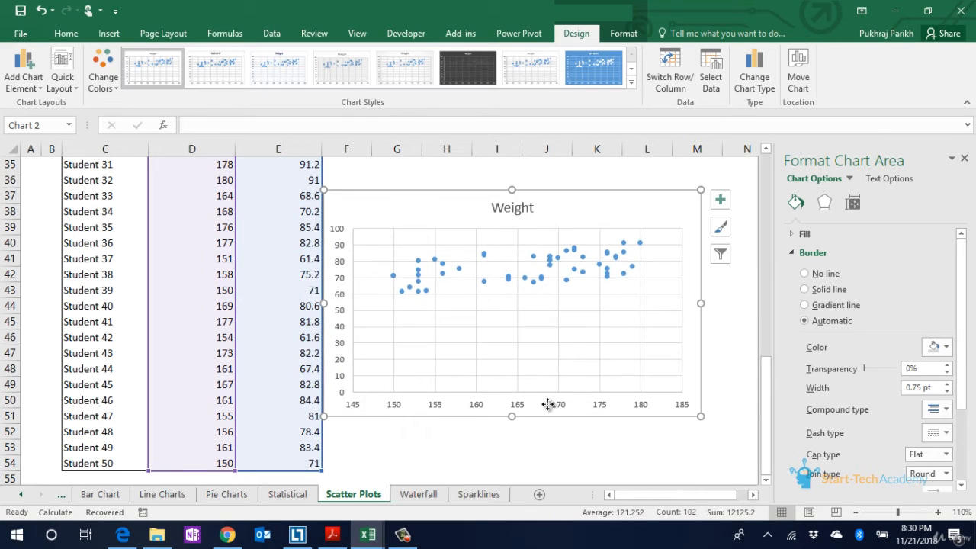
Step: Examine the scatter chart's vertical weight axis and an individual data point near the 165 cm height
click(343, 350)
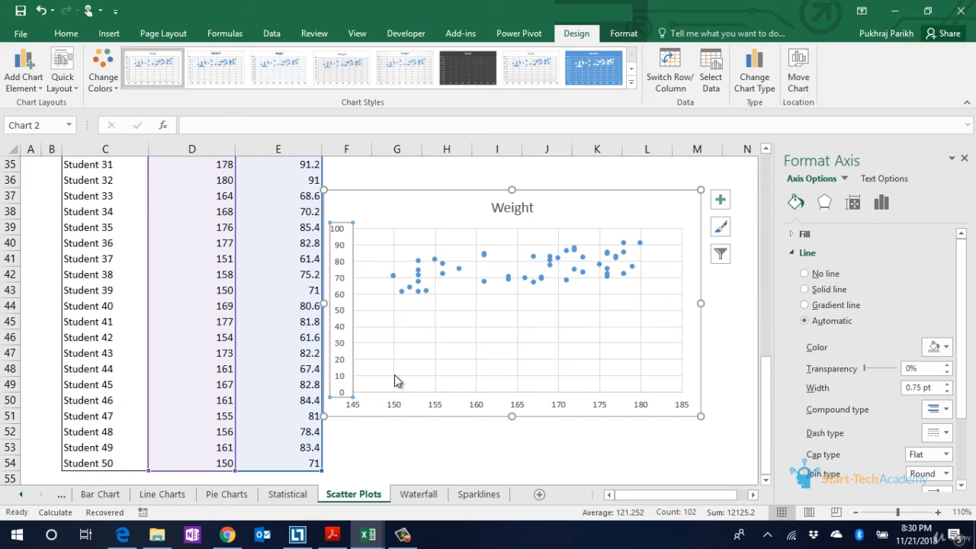
scroll(744, 425, up, 1)
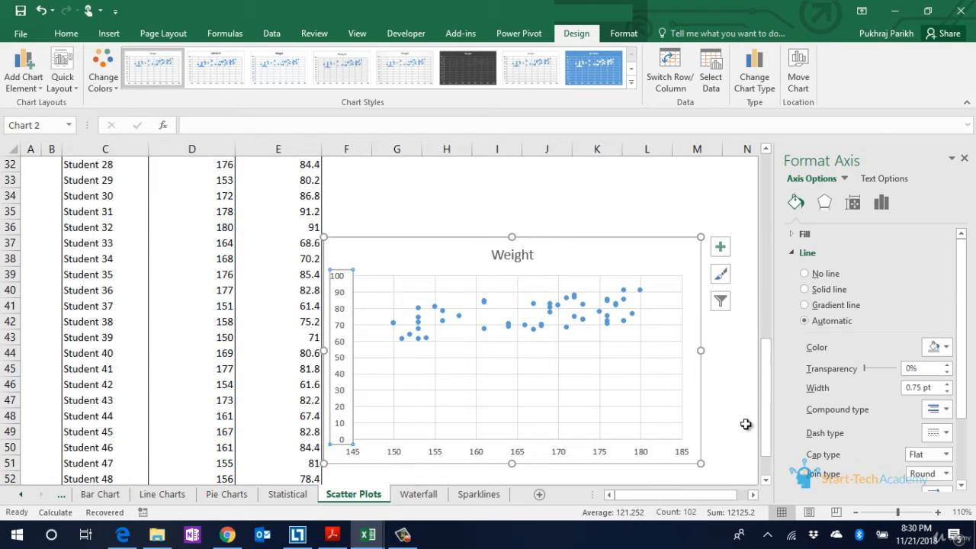
mouse_move(528, 333)
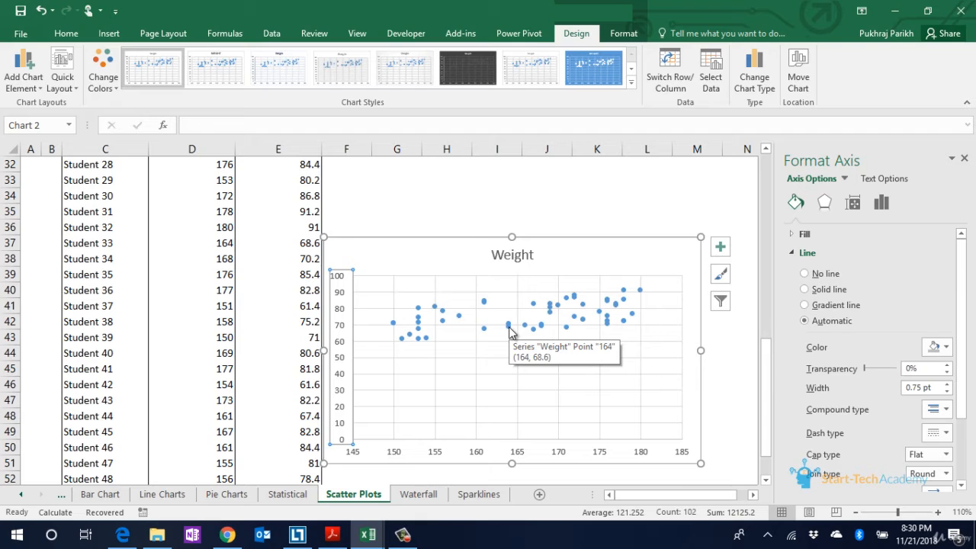
Step: Add a Linear trendline to the Weight scatter chart
click(720, 247)
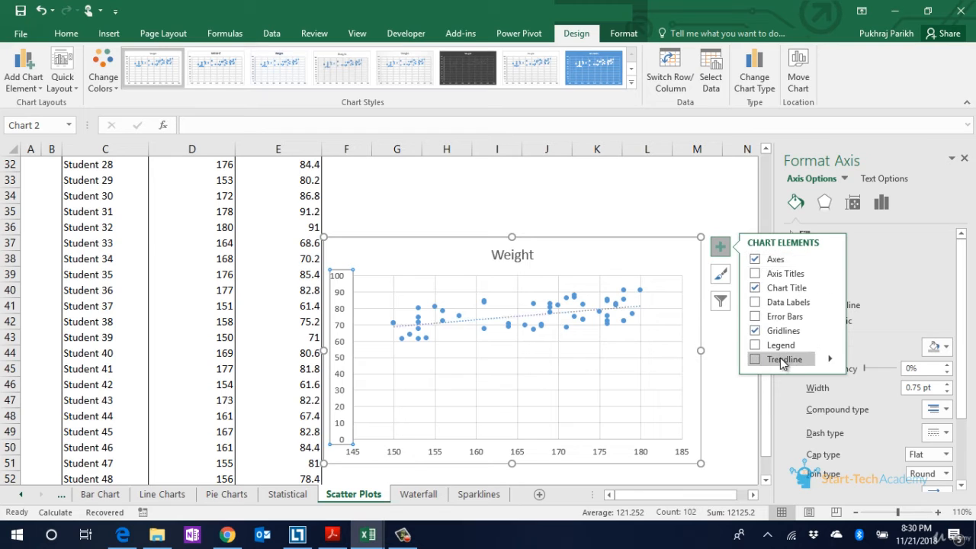
click(829, 360)
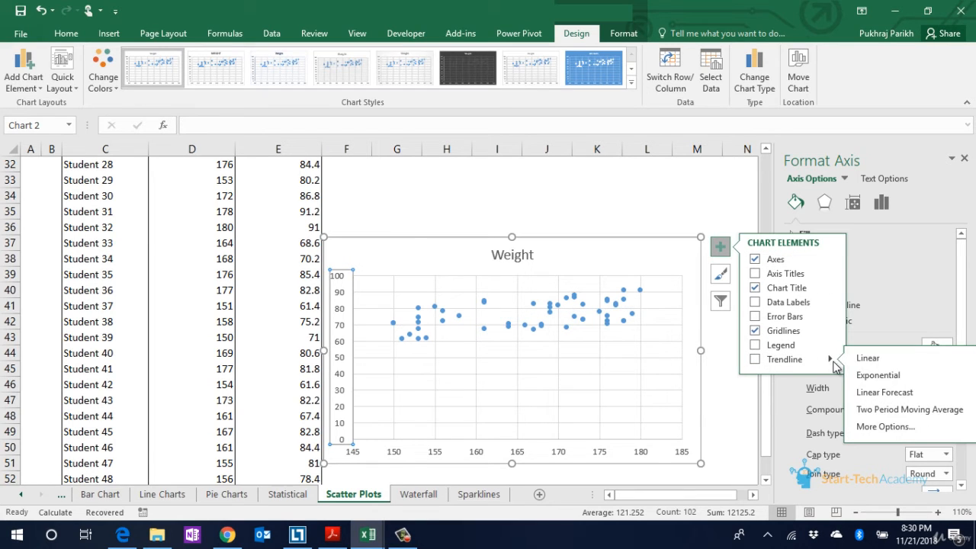
click(861, 361)
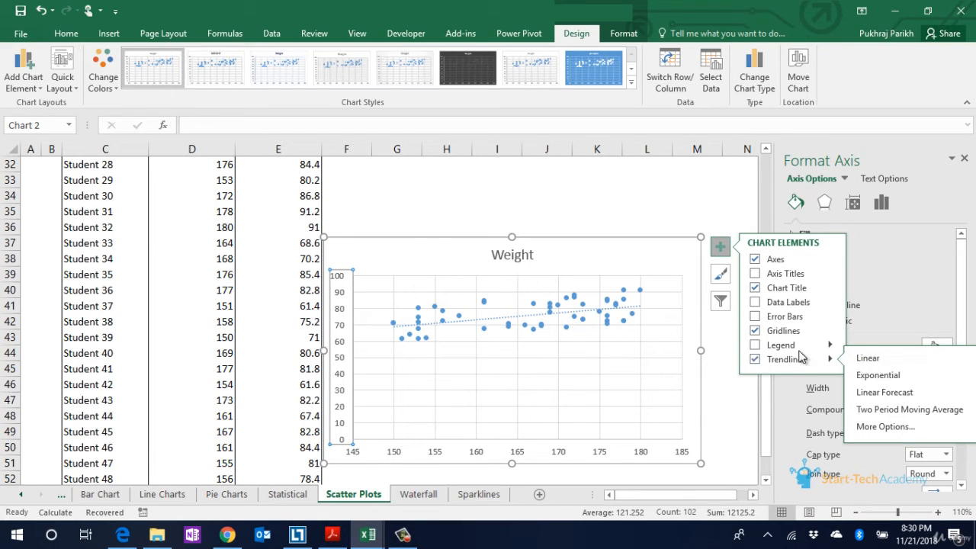
Step: Format the linear trendline to display its R-squared value and equation on the chart
click(650, 356)
click(496, 319)
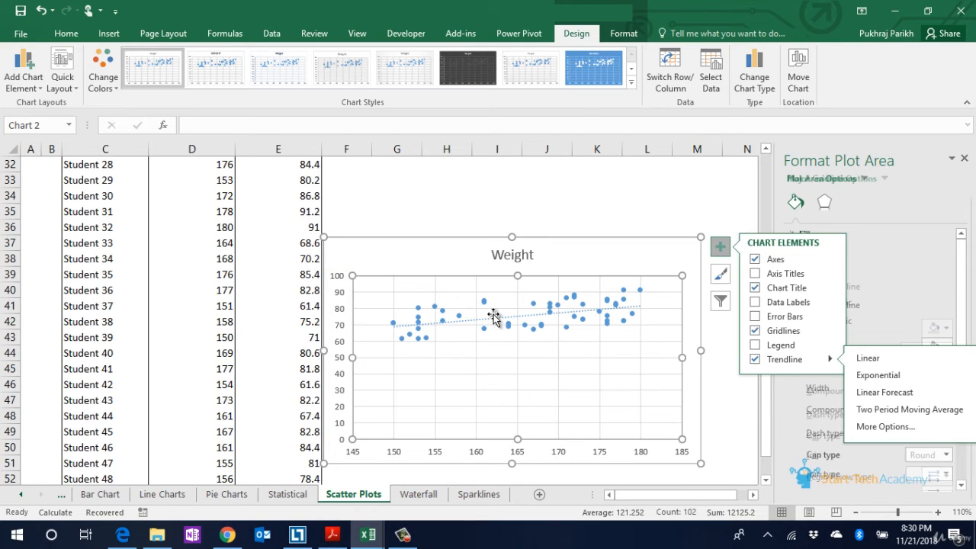
click(496, 318)
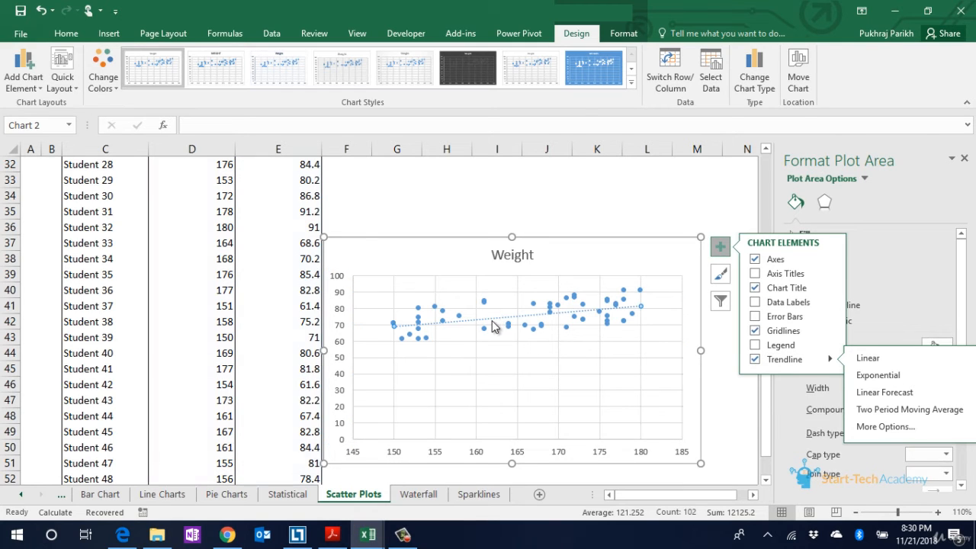
right_click(636, 307)
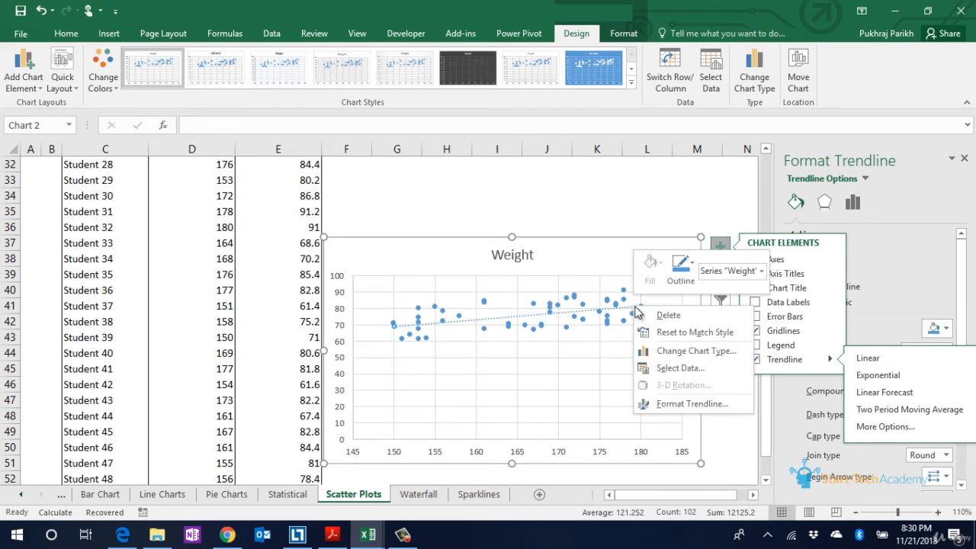
click(675, 403)
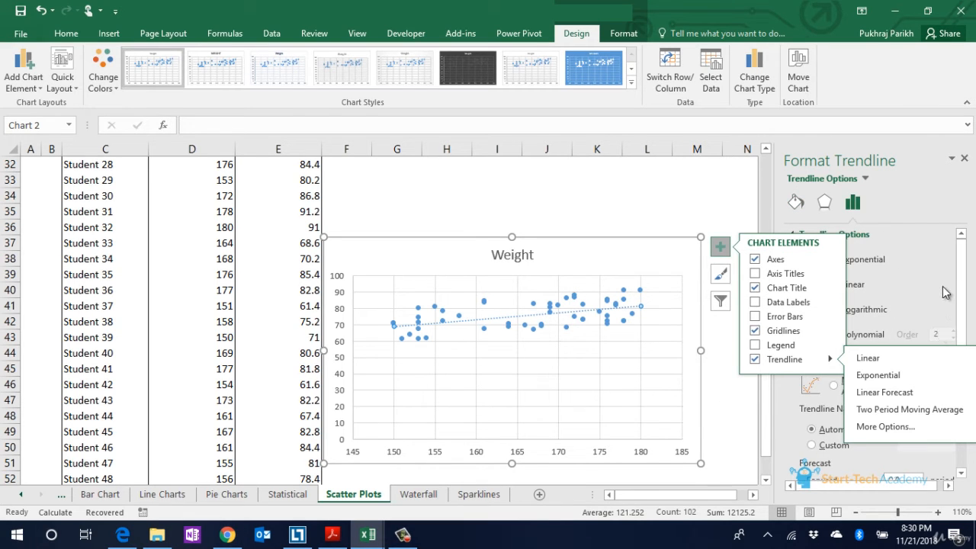
click(720, 247)
drag(964, 343, 965, 402)
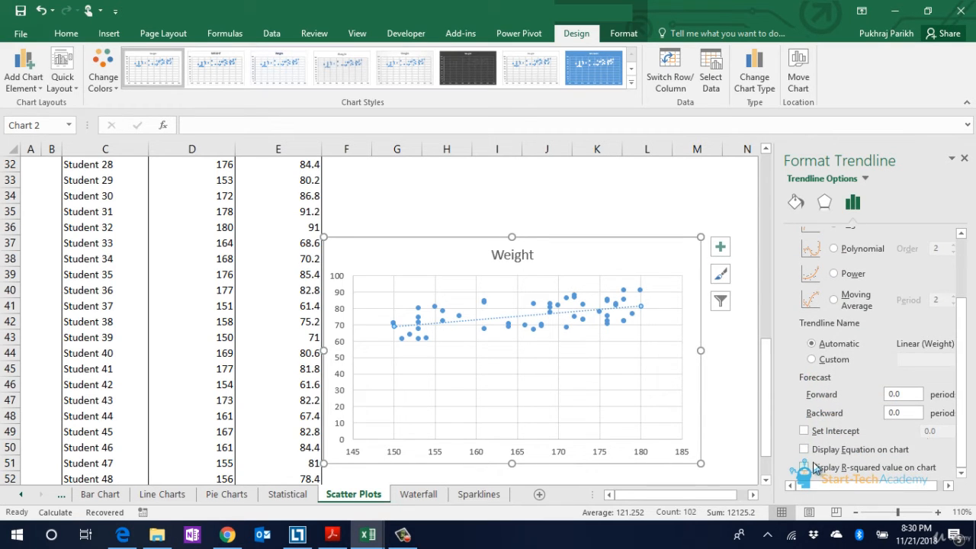
click(805, 467)
click(805, 450)
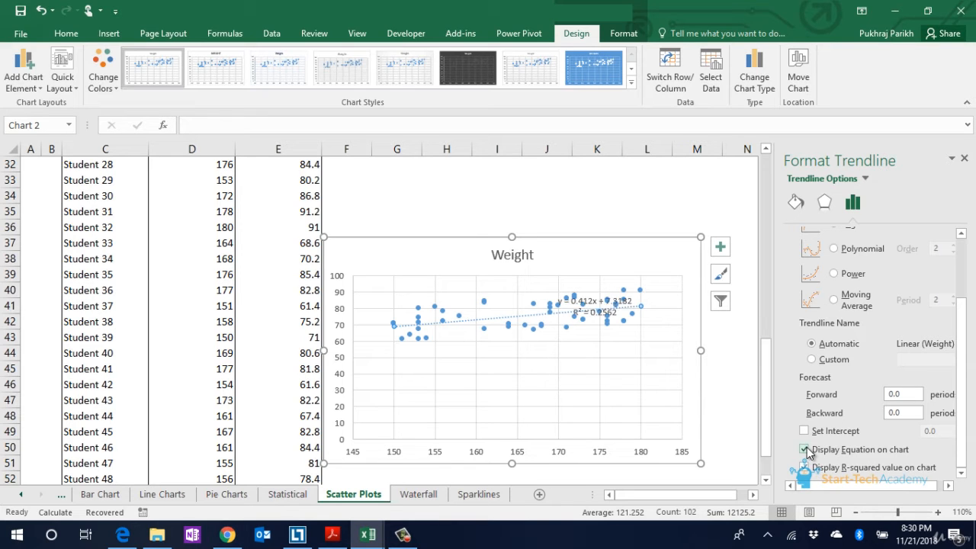
Step: Move the trendline's equation and R-squared label to the clear area below the data points
click(603, 299)
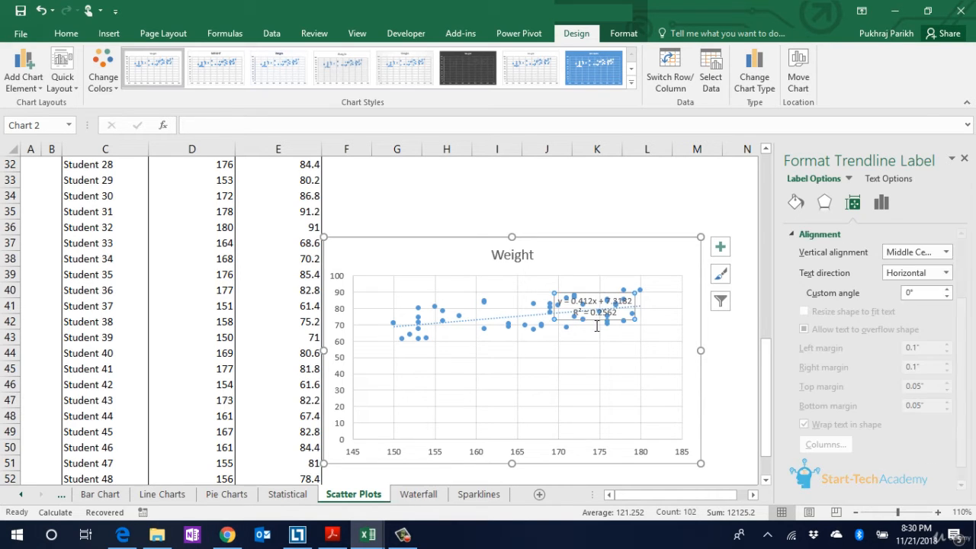
drag(598, 318, 637, 356)
click(637, 398)
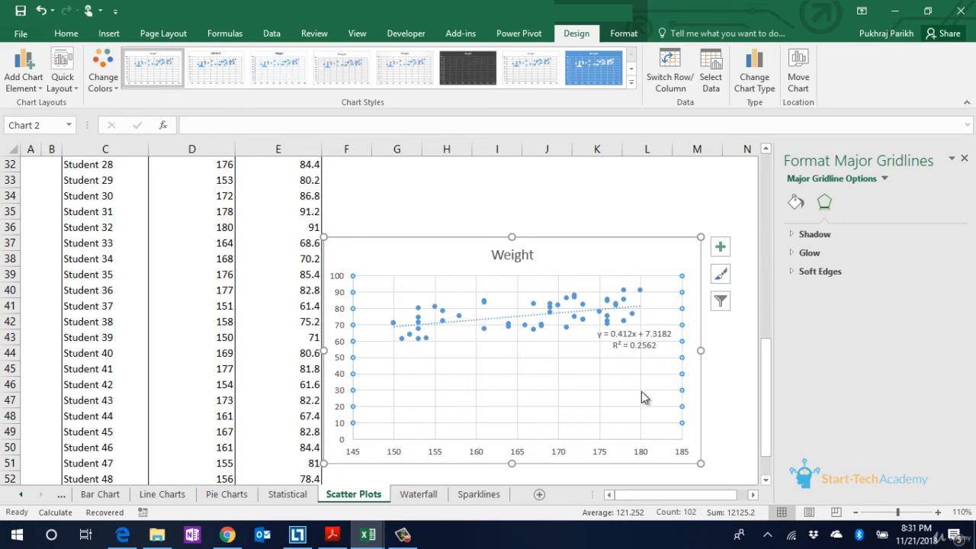
Step: Preview a Bubble chart of the Height(cm) and Weight columns without inserting it
click(202, 285)
scroll(202, 286, up, 10)
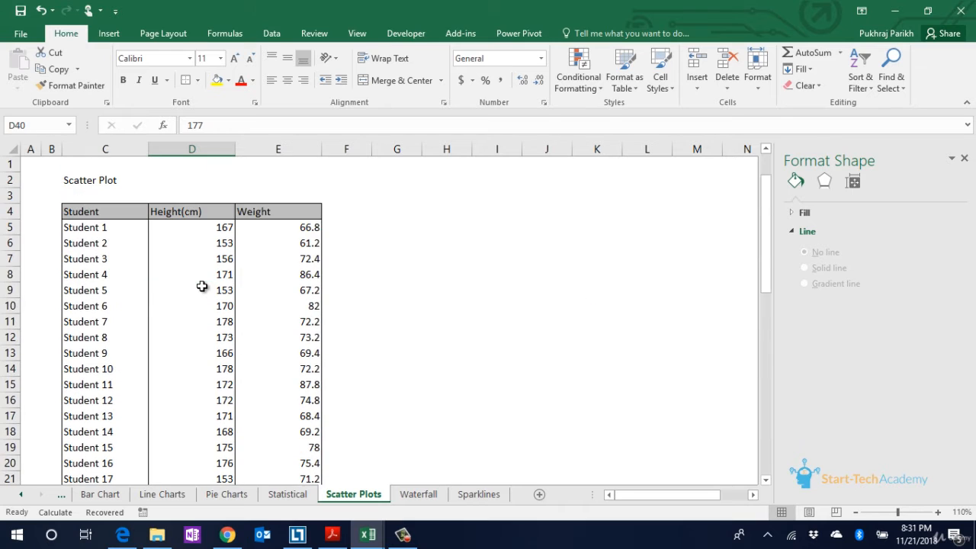
click(182, 200)
click(192, 206)
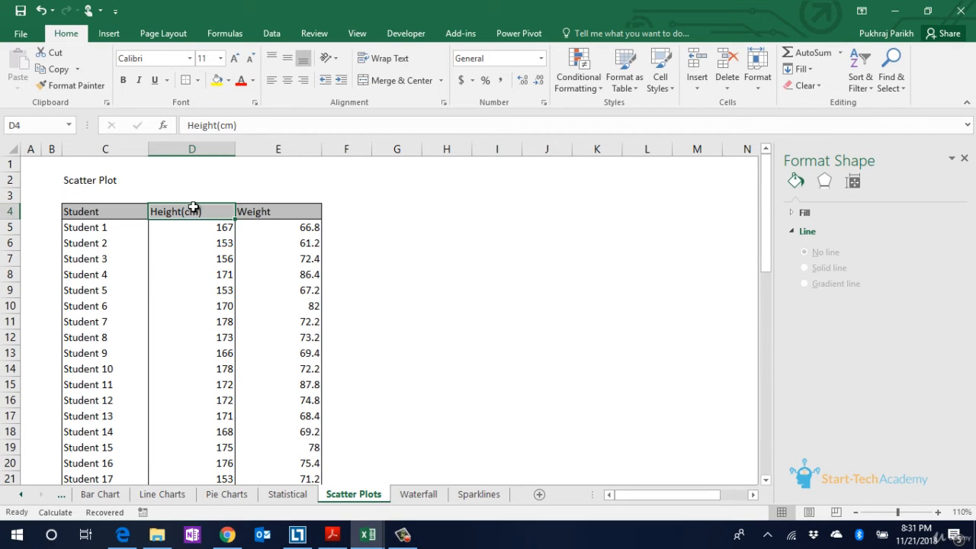
key(shift+Right)
key(ctrl+shift+Down)
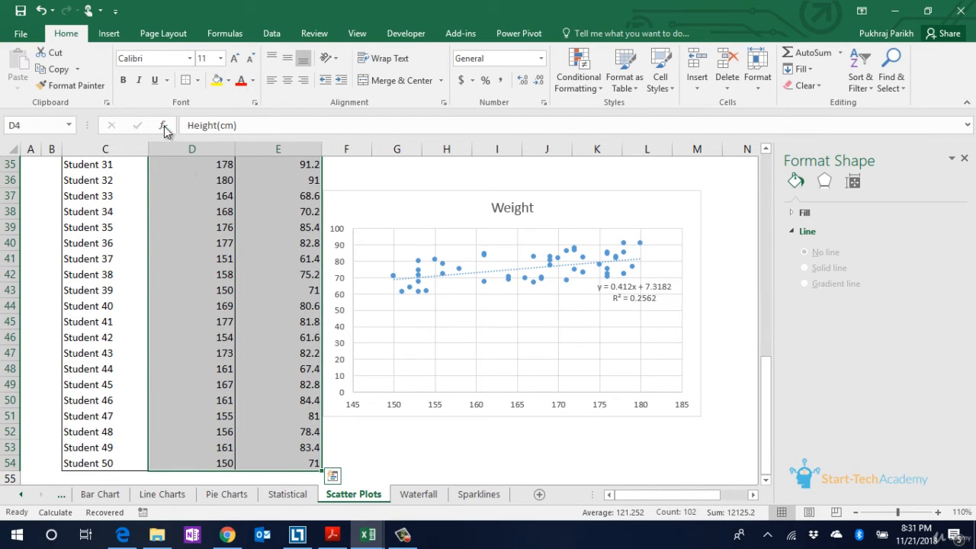
click(109, 34)
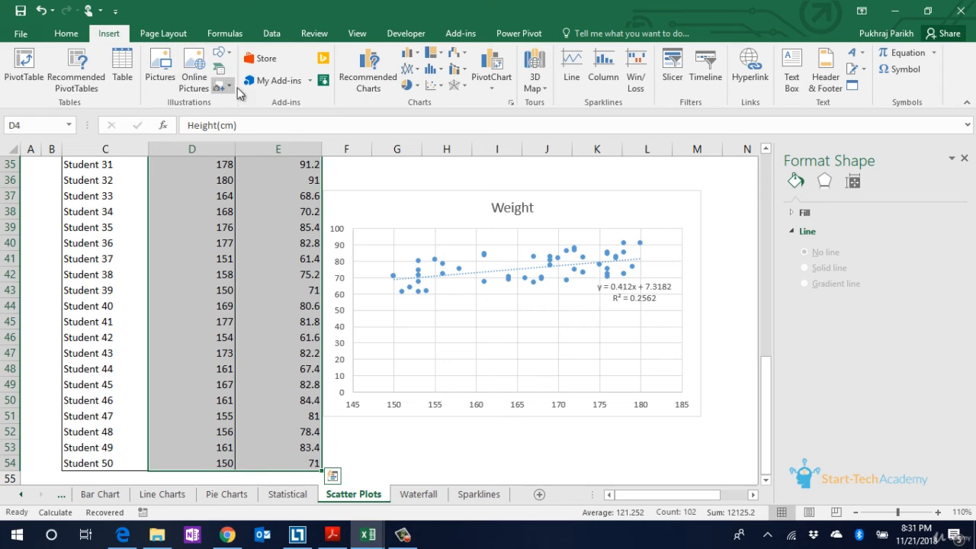
click(432, 86)
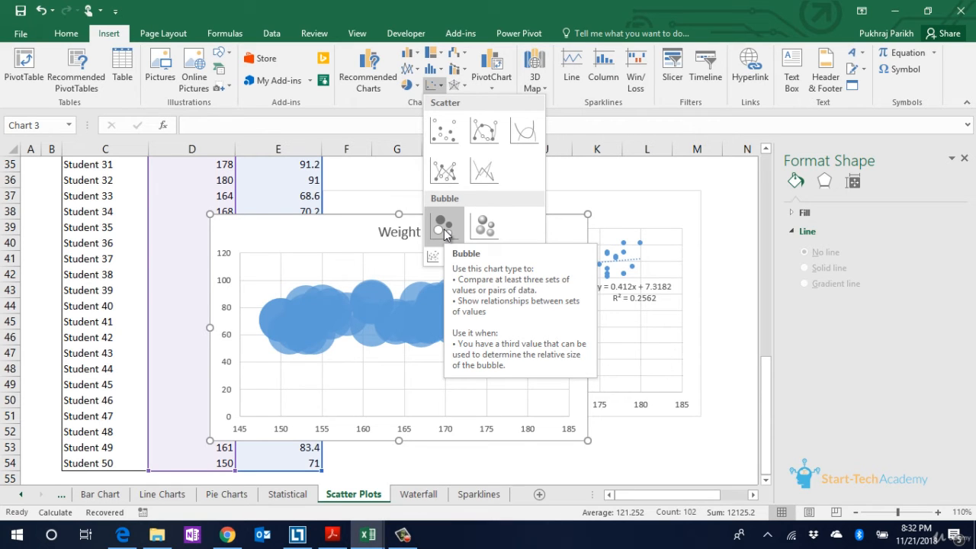
click(409, 495)
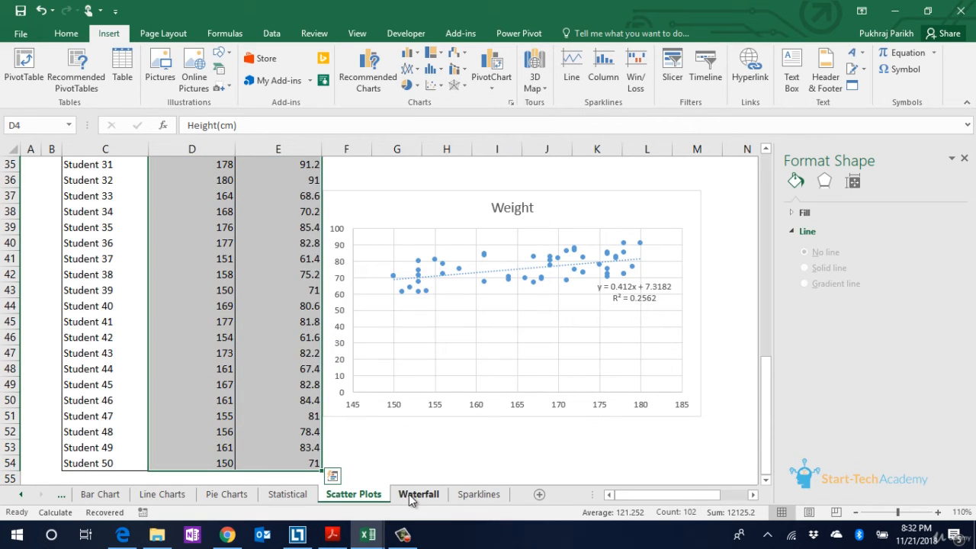
Step: On the Waterfall sheet, insert a waterfall chart from the Gross Revenue to Profit after Tax data in B4:C14
click(409, 494)
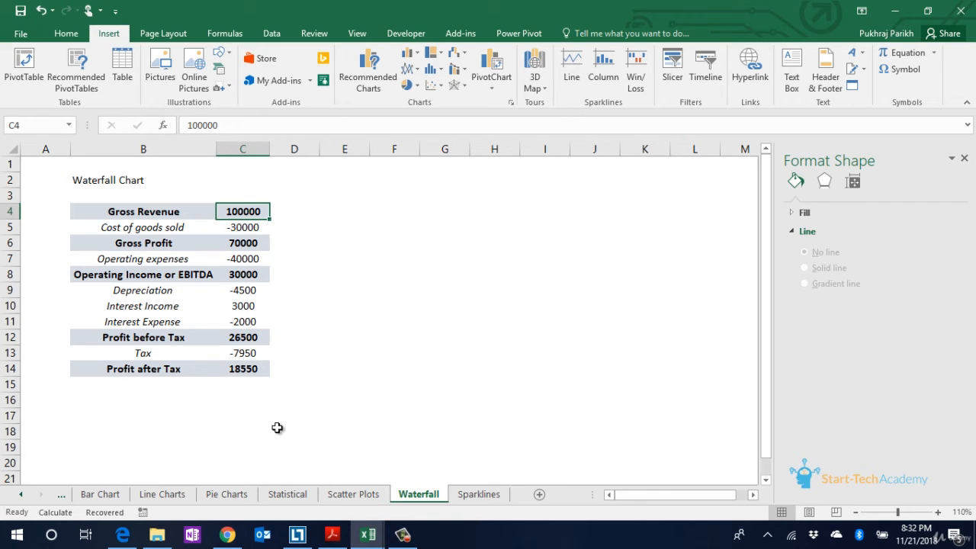
click(261, 371)
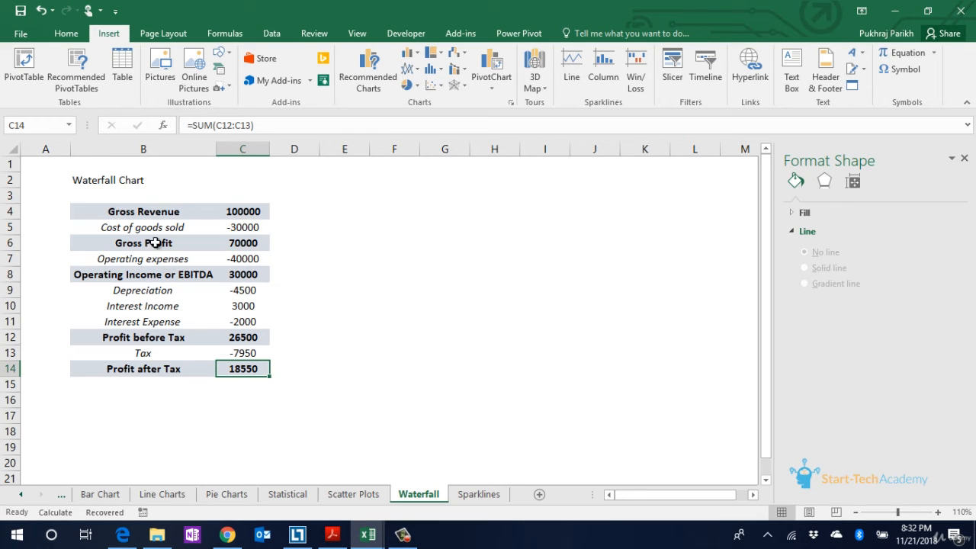
click(134, 213)
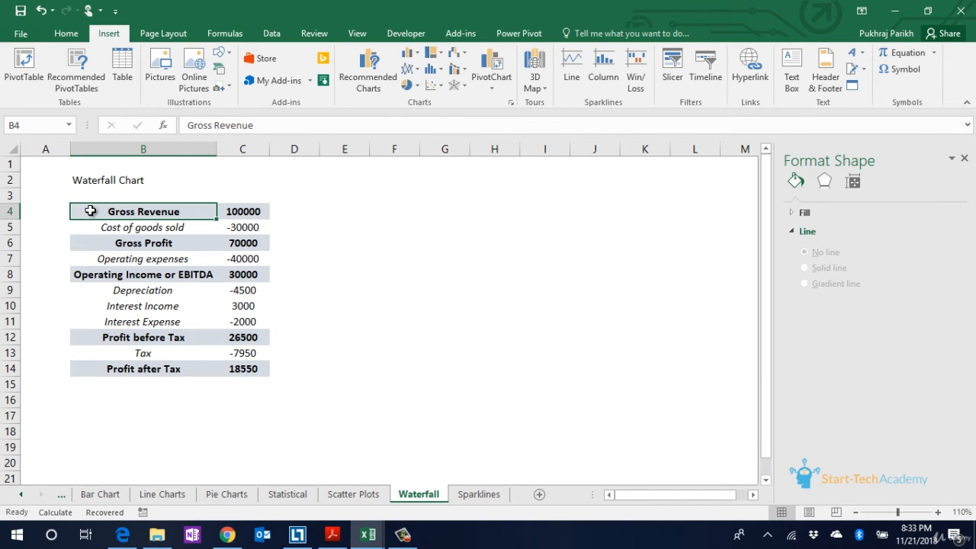
drag(90, 210, 225, 369)
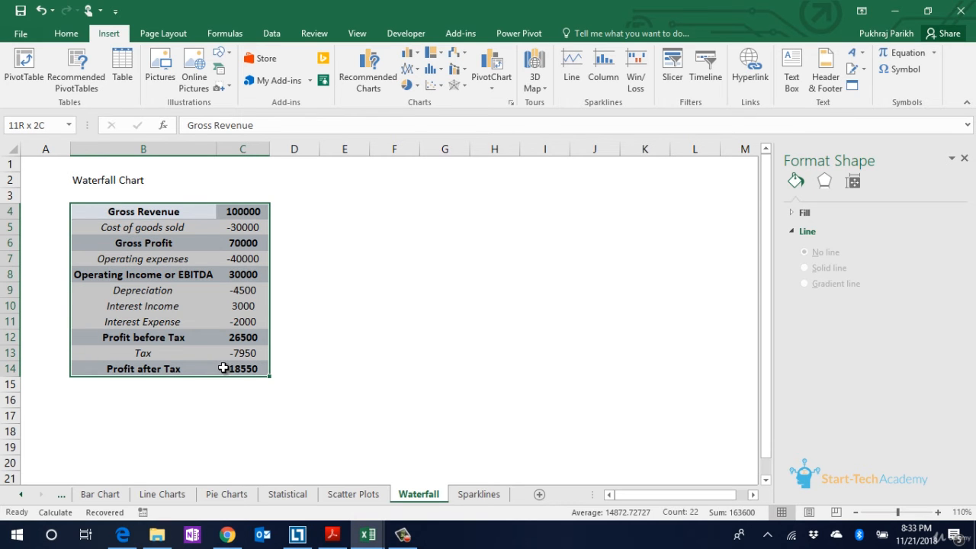
click(459, 71)
click(477, 78)
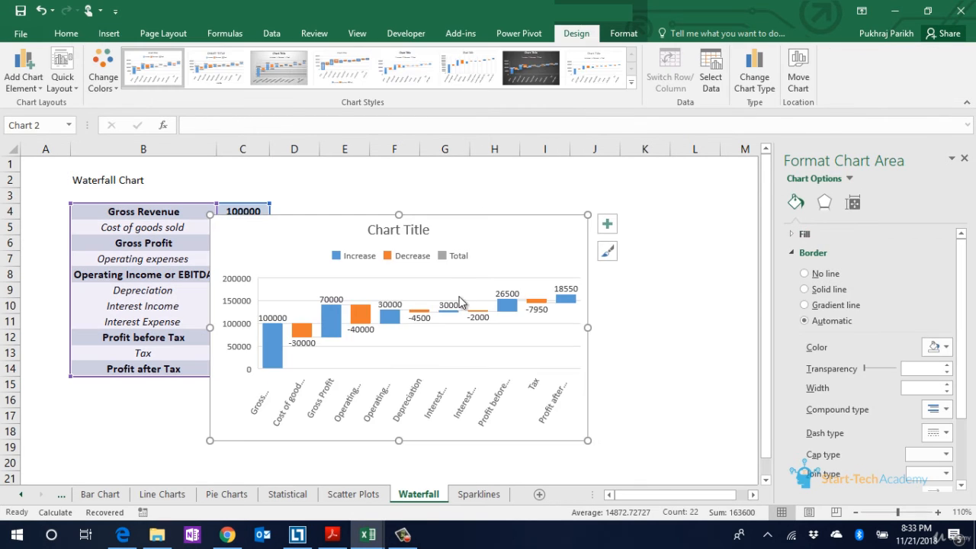
Step: Set the Gross Revenue, Gross Profit, Operating Income, Profit before Tax and Profit after Tax bars as totals in the waterfall chart
click(278, 356)
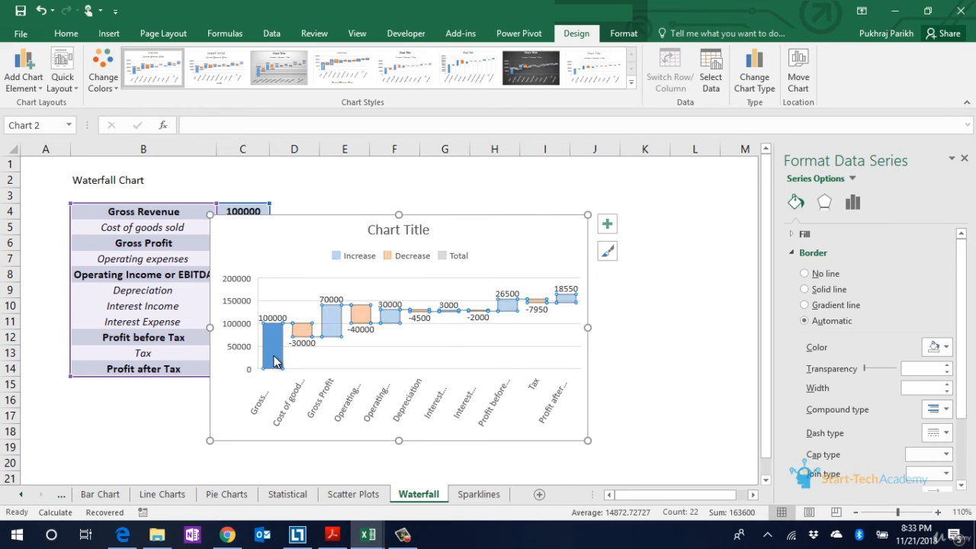
click(276, 360)
right_click(276, 360)
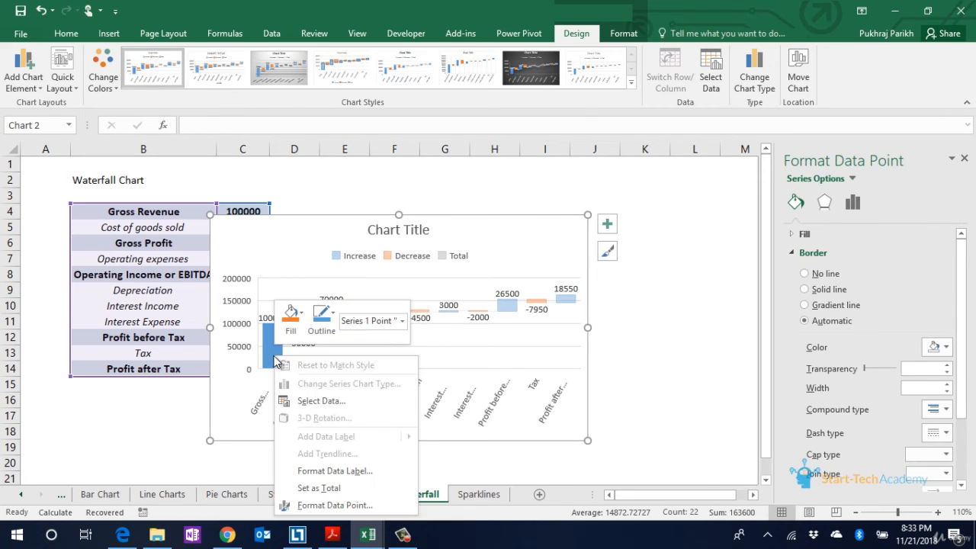
click(351, 504)
click(839, 286)
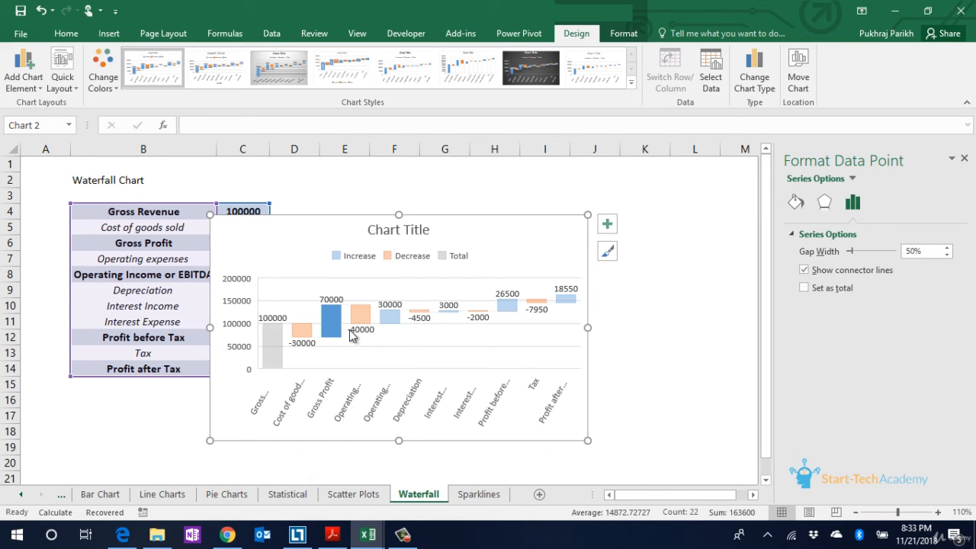
click(819, 286)
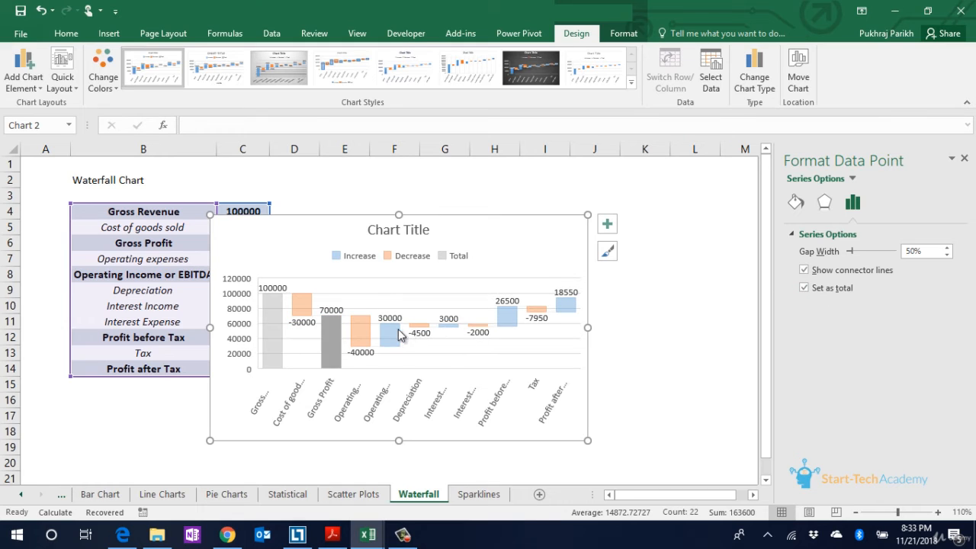
click(804, 288)
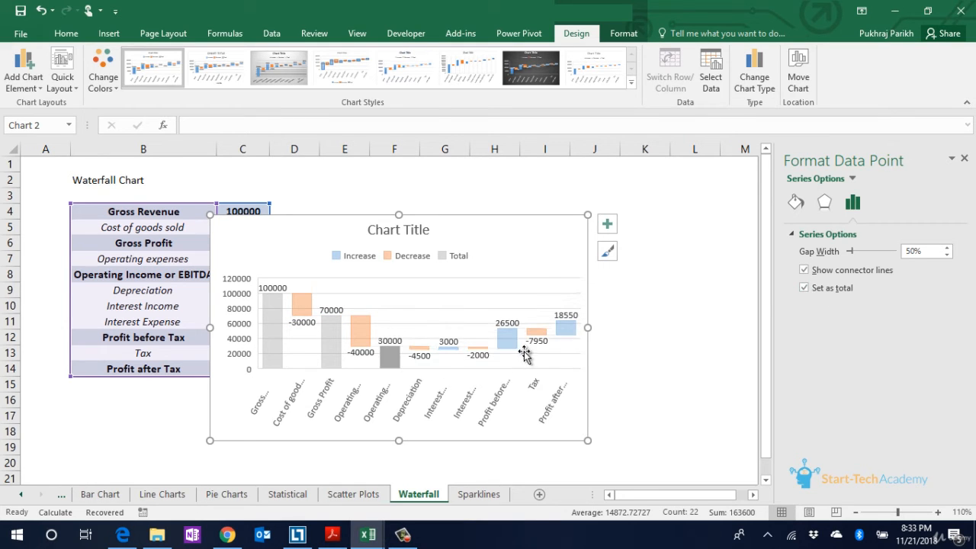
click(508, 341)
click(804, 287)
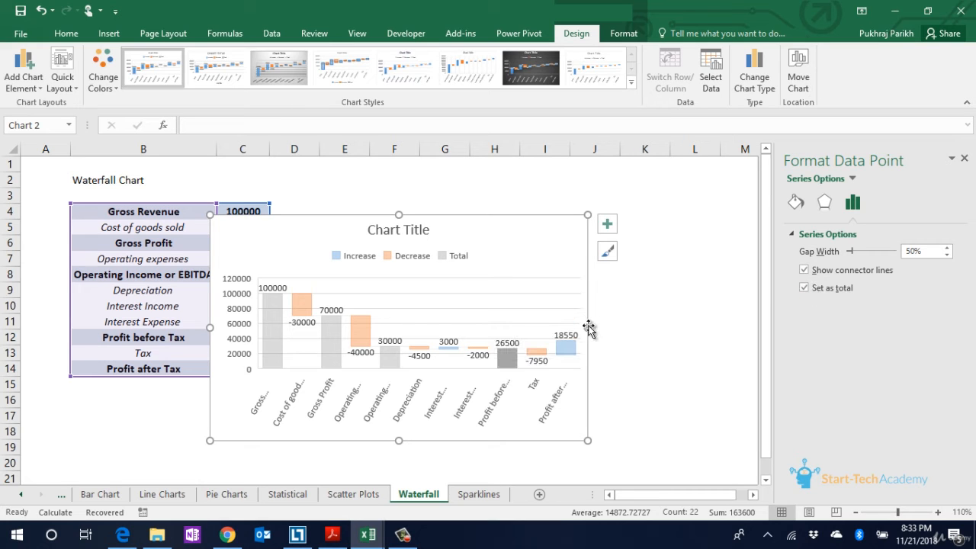
click(572, 349)
click(804, 287)
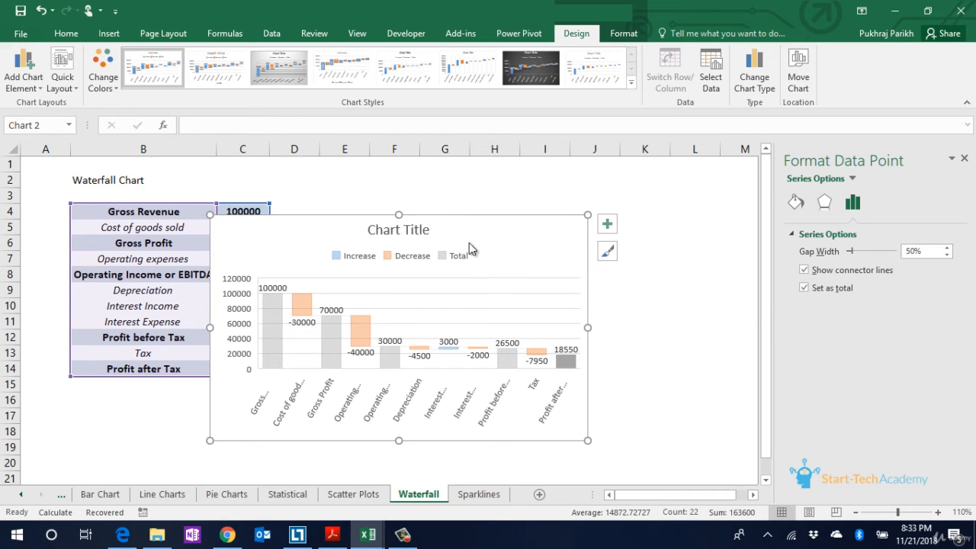
Step: Move and enlarge the waterfall chart beside the data table, and inspect its Depreciation bar
drag(468, 221, 587, 191)
drag(324, 413, 282, 452)
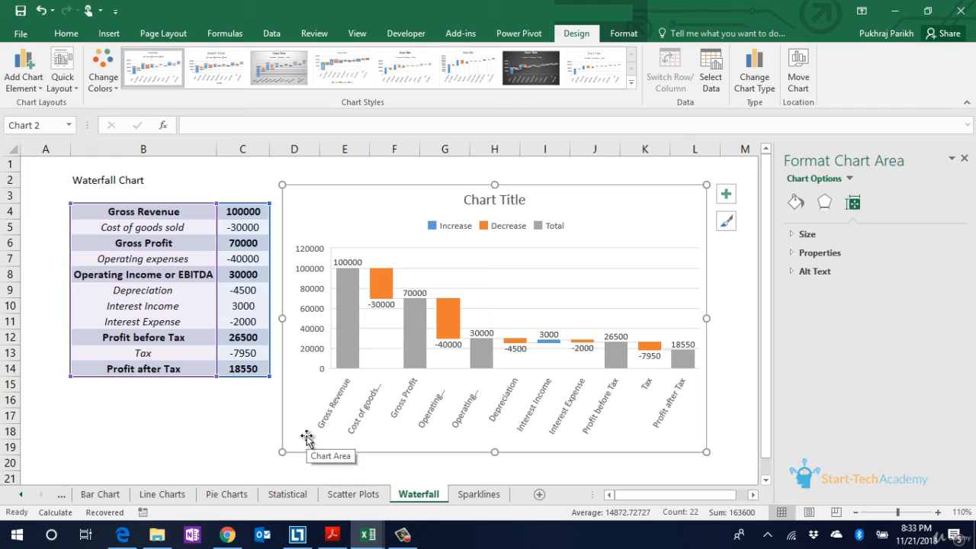
click(414, 329)
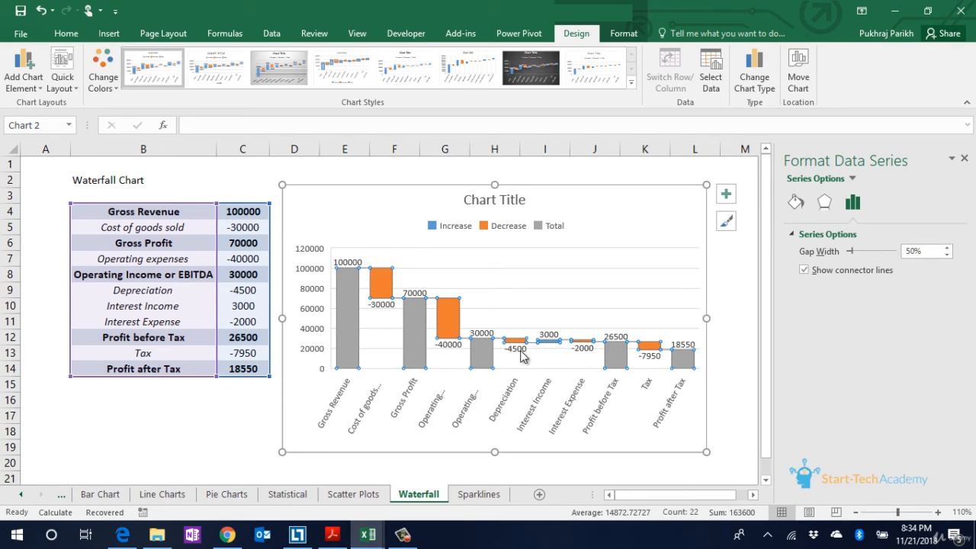
mouse_move(518, 356)
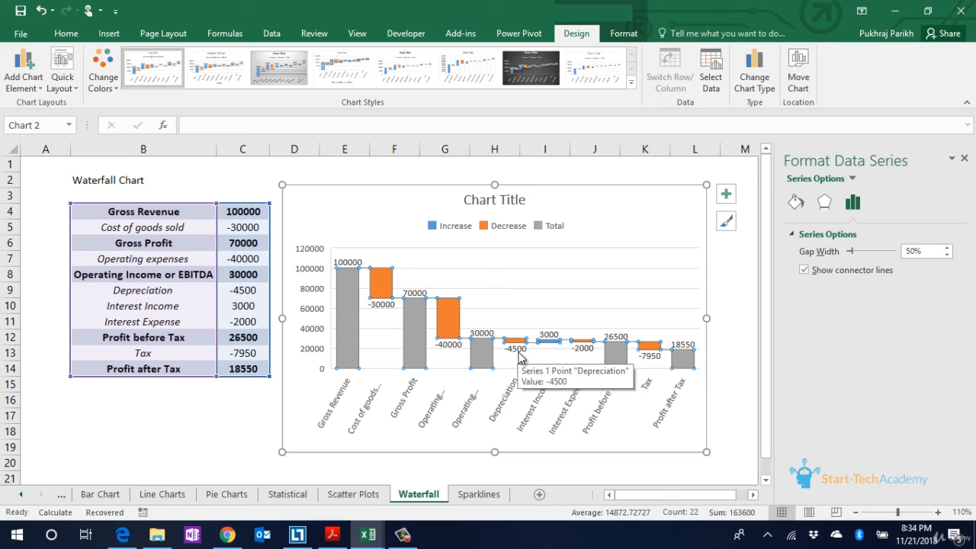
click(570, 362)
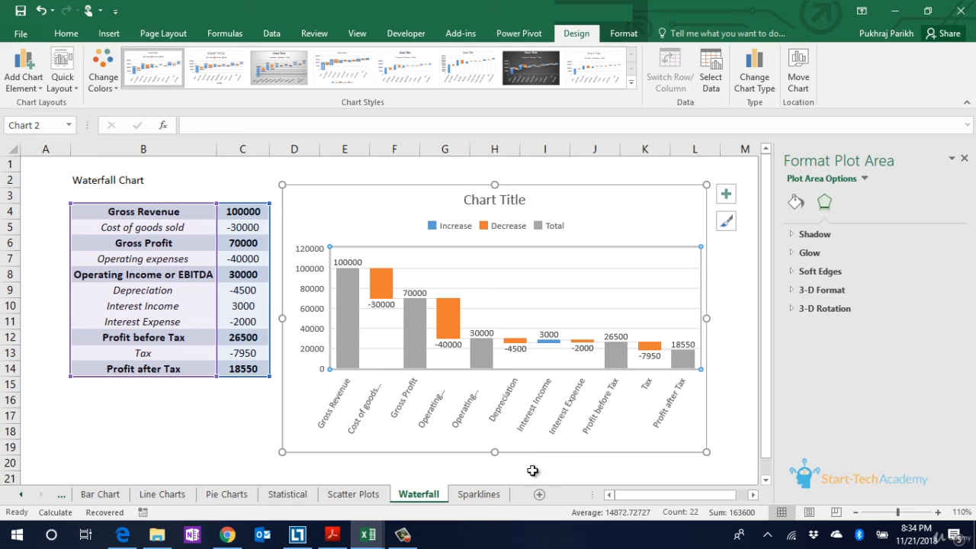
Step: Switch to the Sparklines sheet and close the Format Shape pane
click(494, 496)
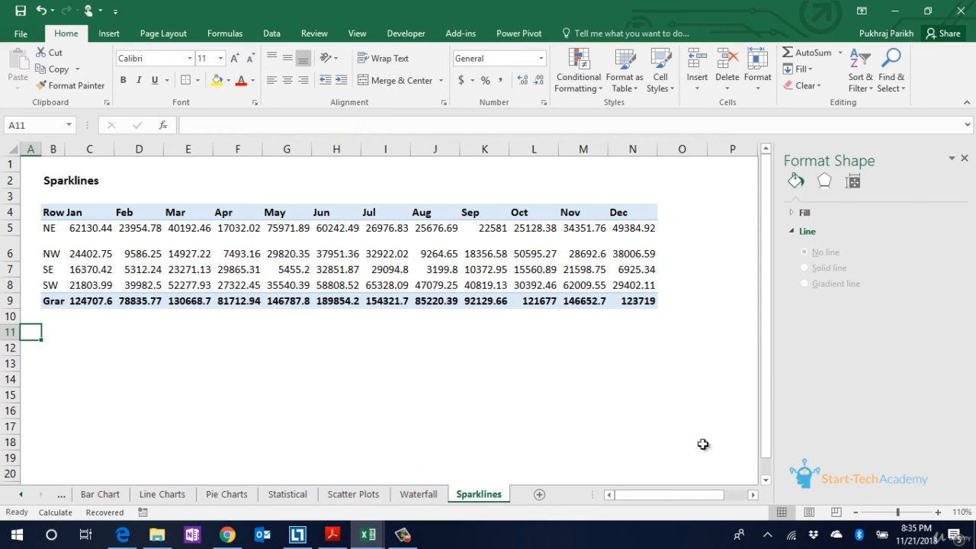
click(964, 159)
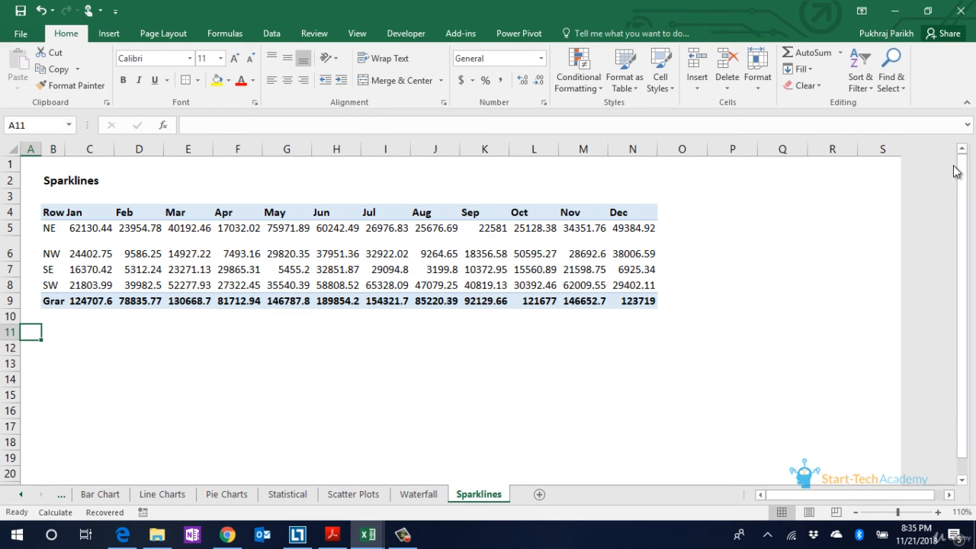
Step: Insert a line sparkline in cell O5 from the NE row's monthly data in C5:N5
click(693, 223)
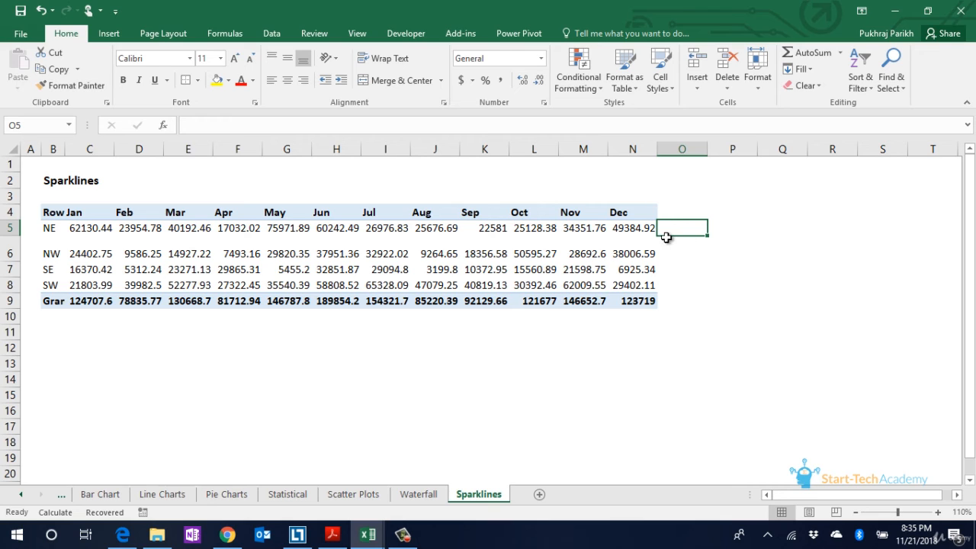
click(109, 34)
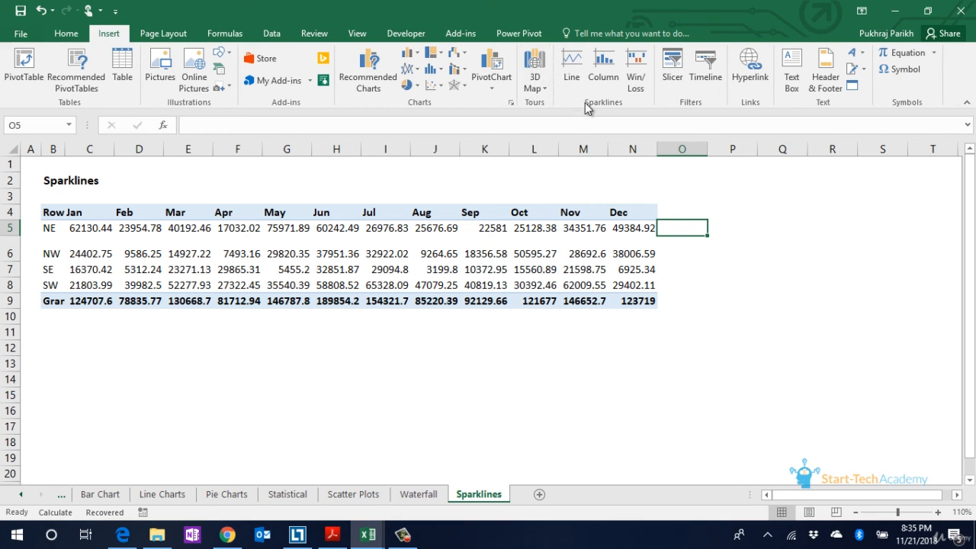
click(571, 67)
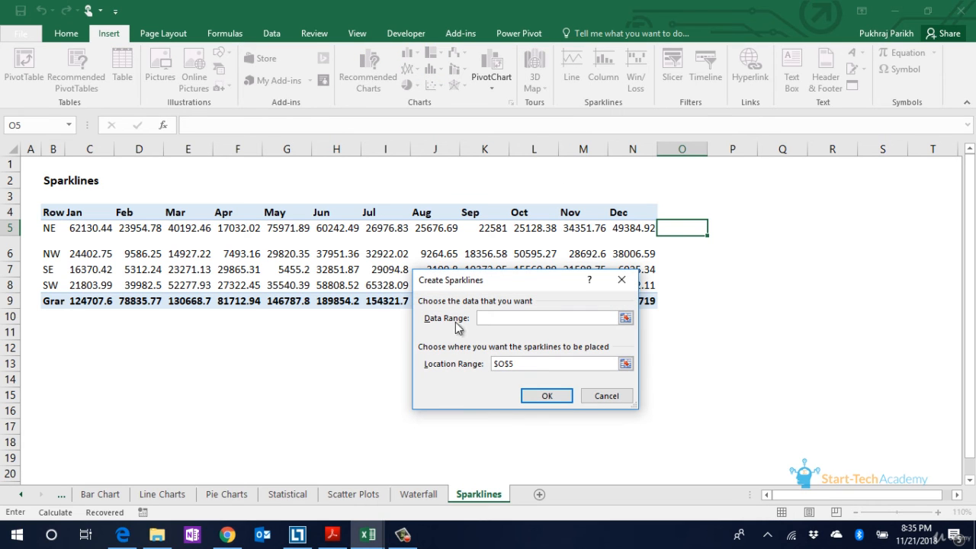
click(625, 318)
drag(89, 227, 620, 226)
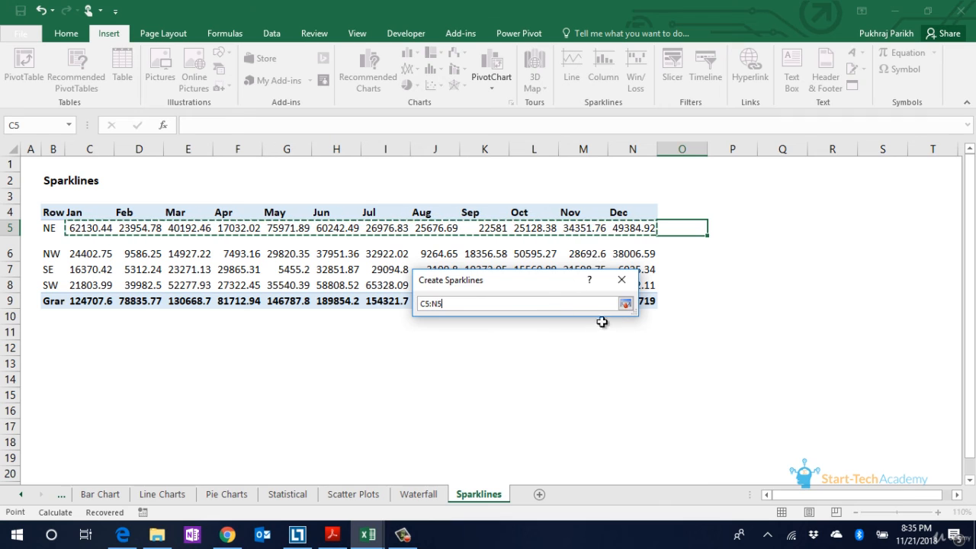
click(625, 303)
click(625, 368)
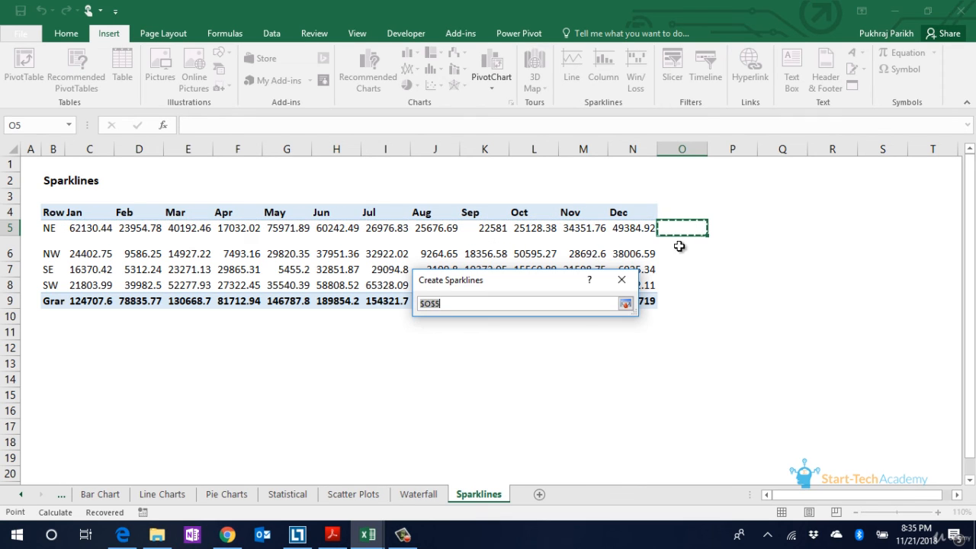
click(683, 228)
key(Return)
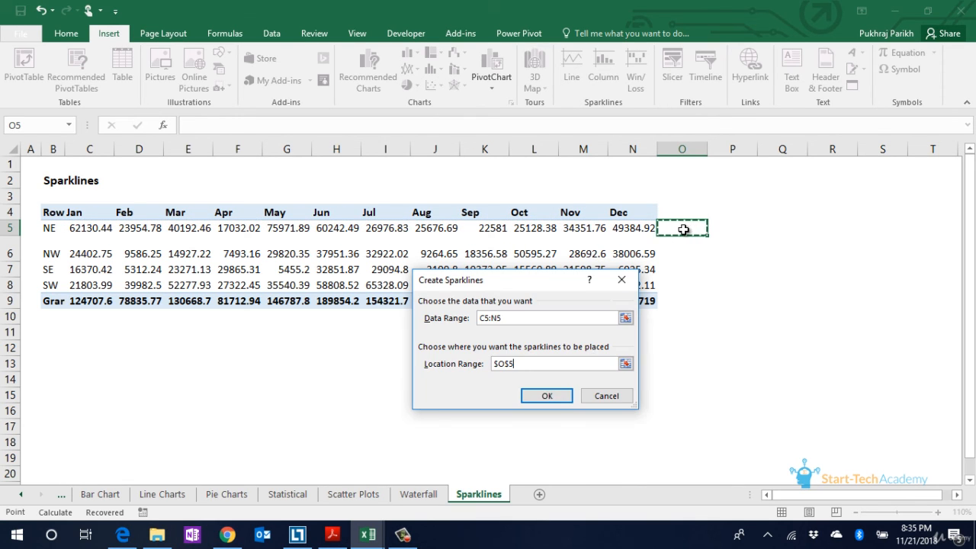
click(547, 394)
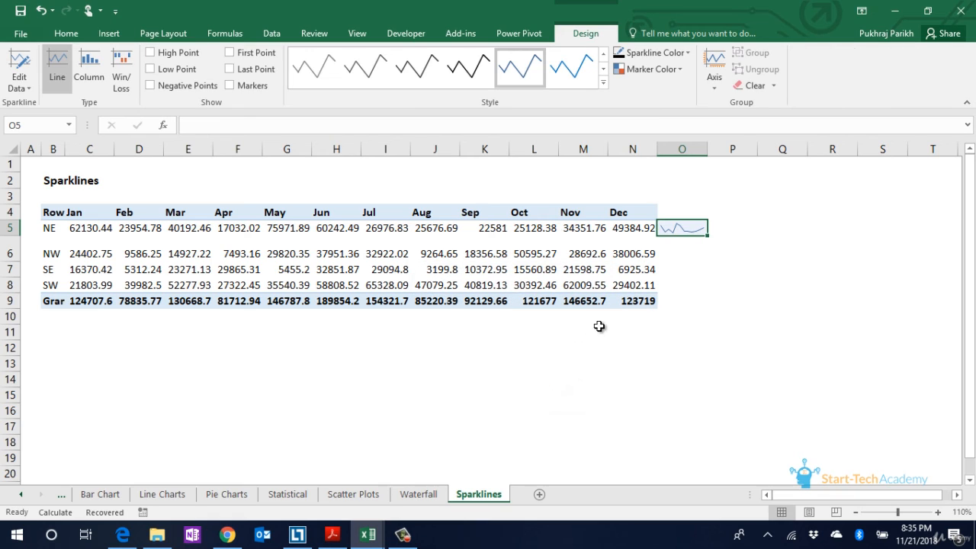
click(681, 273)
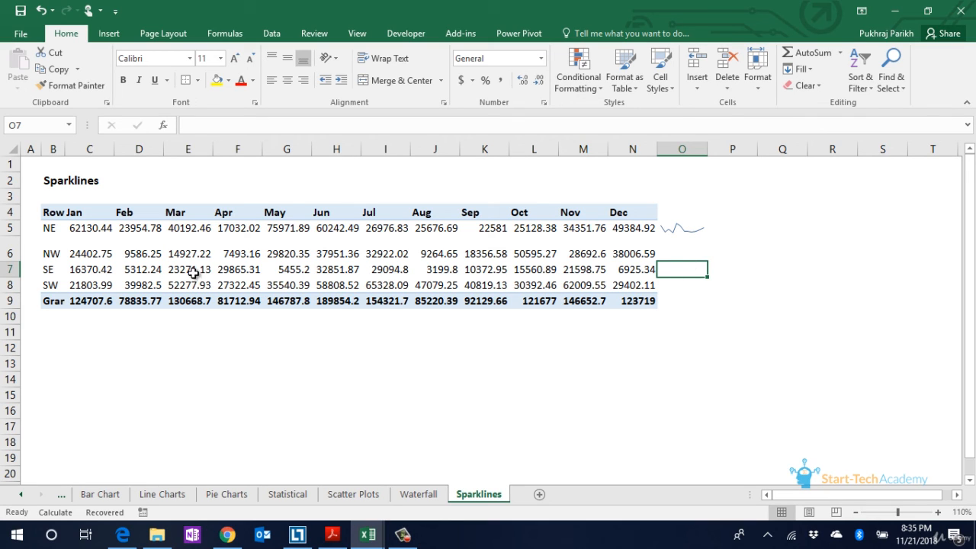
Step: Insert a 2-D line chart from the month headers and NE row values in C4:N5
drag(77, 211, 632, 223)
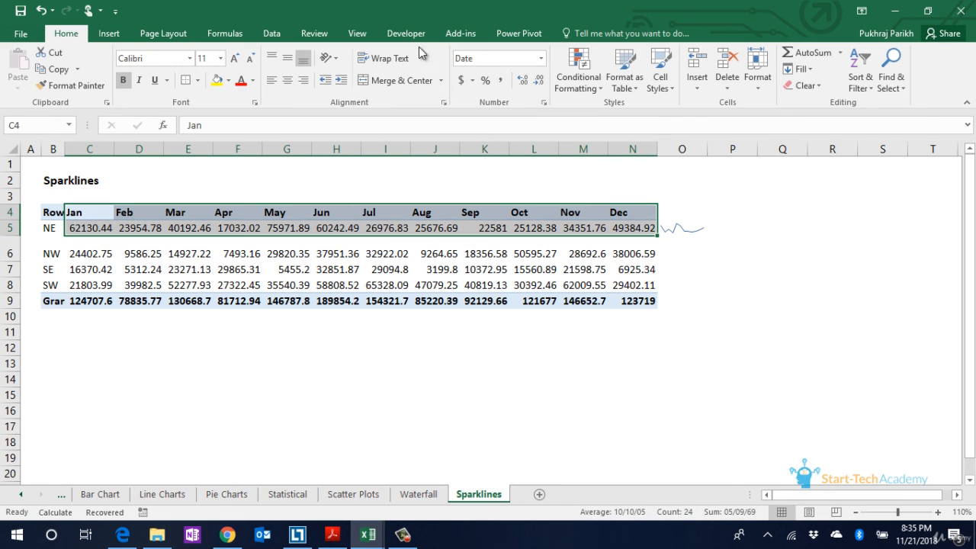
click(109, 34)
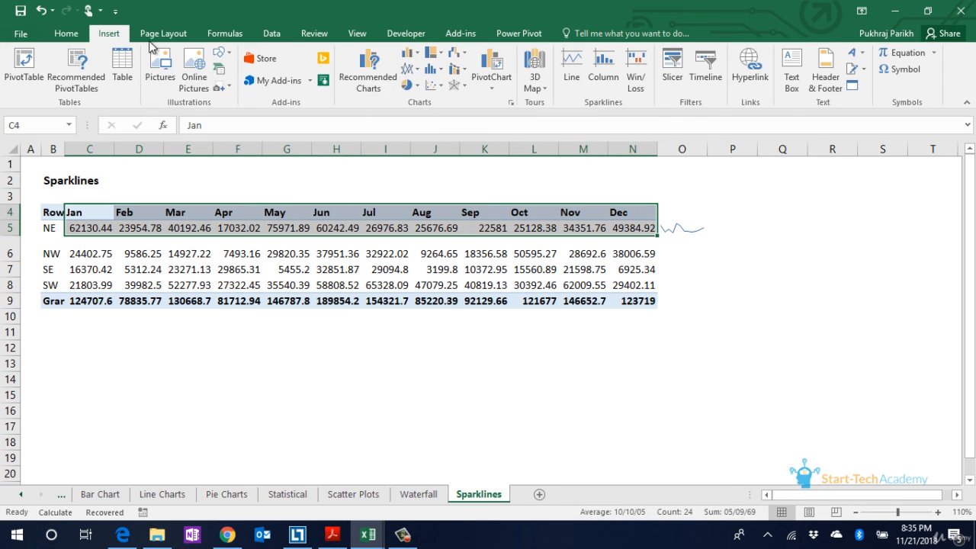
click(417, 72)
click(420, 115)
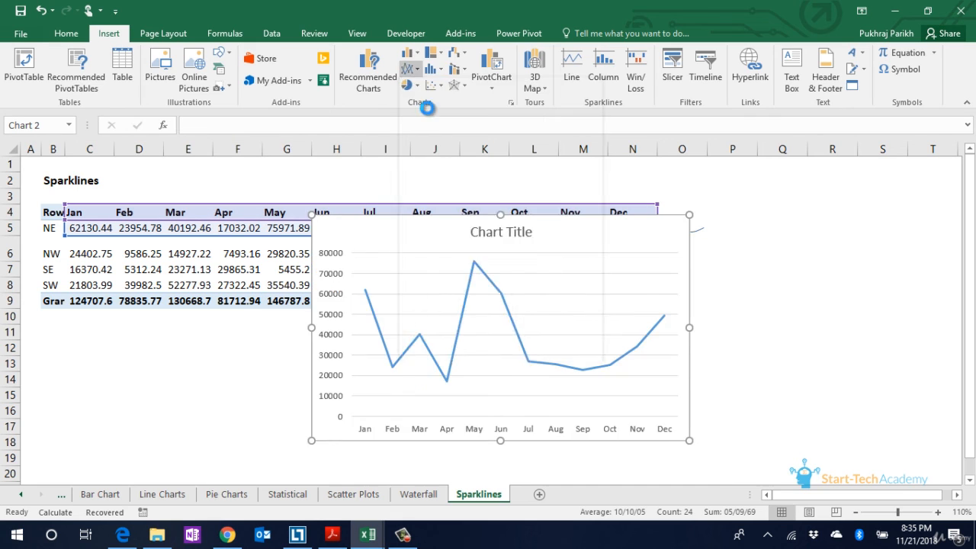
Step: Move the line chart below the right end of the monthly data table, uncovering the table rows
mouse_move(507, 221)
mouse_down()
mouse_move(509, 265)
mouse_move(727, 318)
mouse_move(766, 313)
mouse_up()
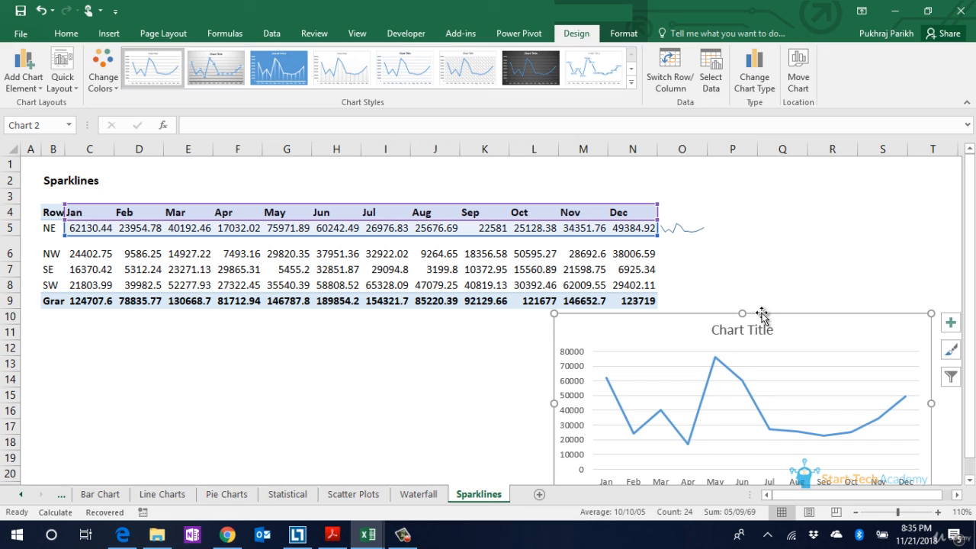
Step: Insert a column sparkline in merged cell O6 from the NW row's monthly data in C6:N6
click(682, 253)
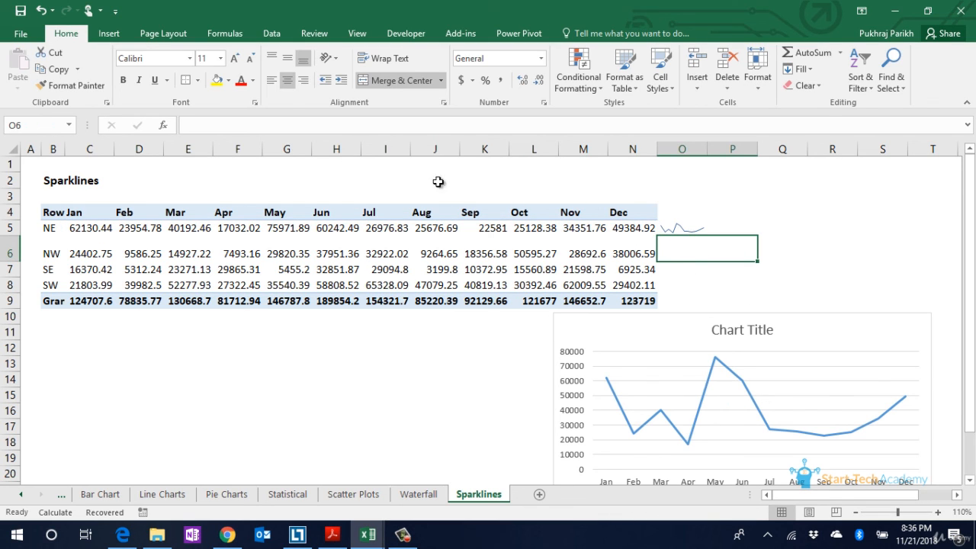
click(109, 33)
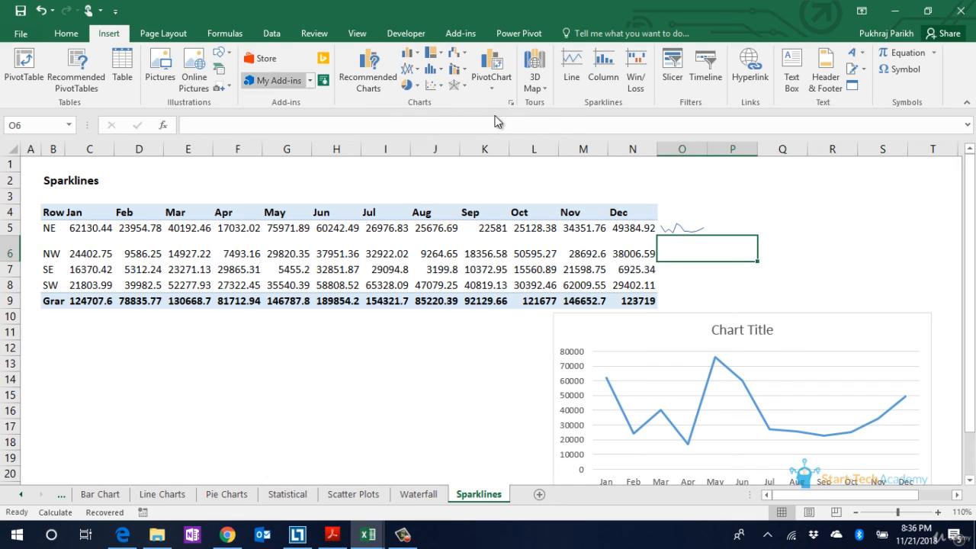
click(603, 76)
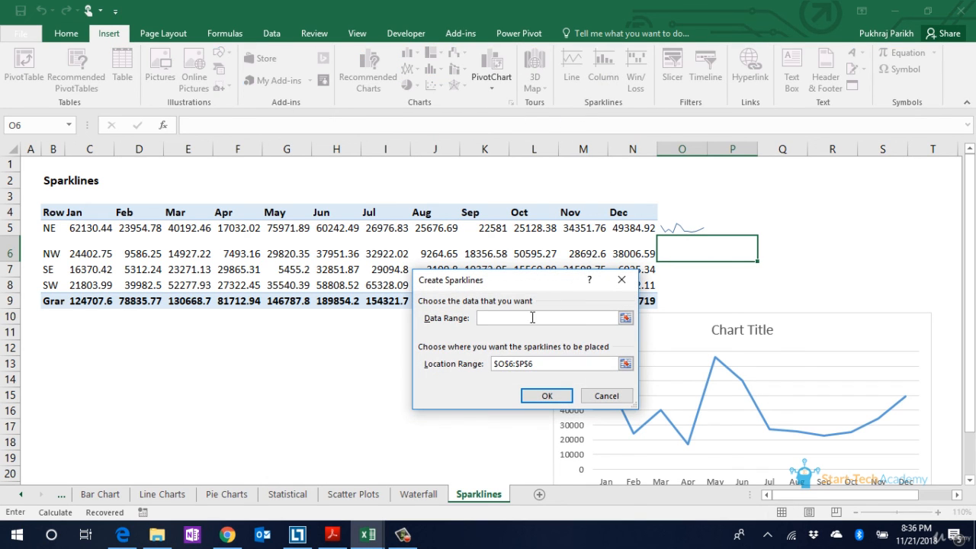
click(625, 318)
drag(80, 254, 639, 254)
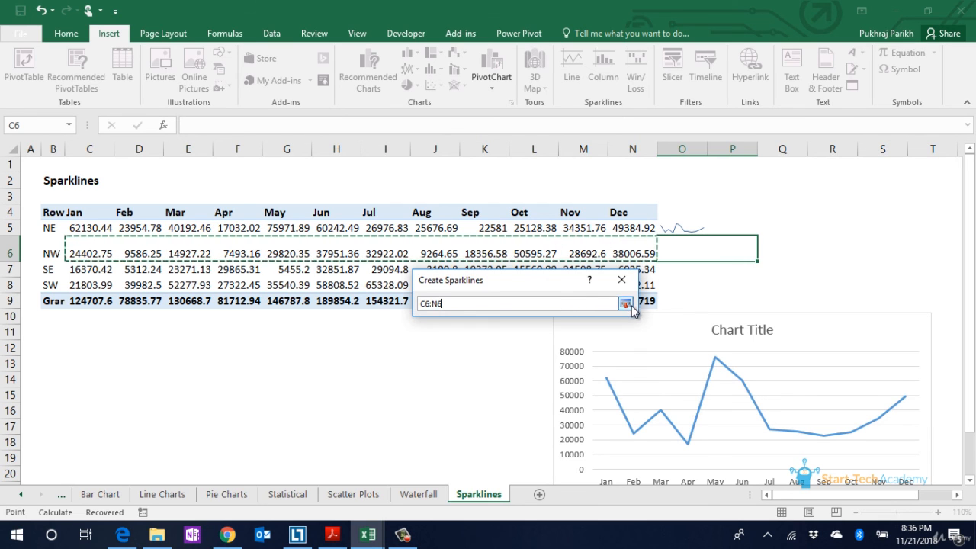
click(625, 304)
click(625, 363)
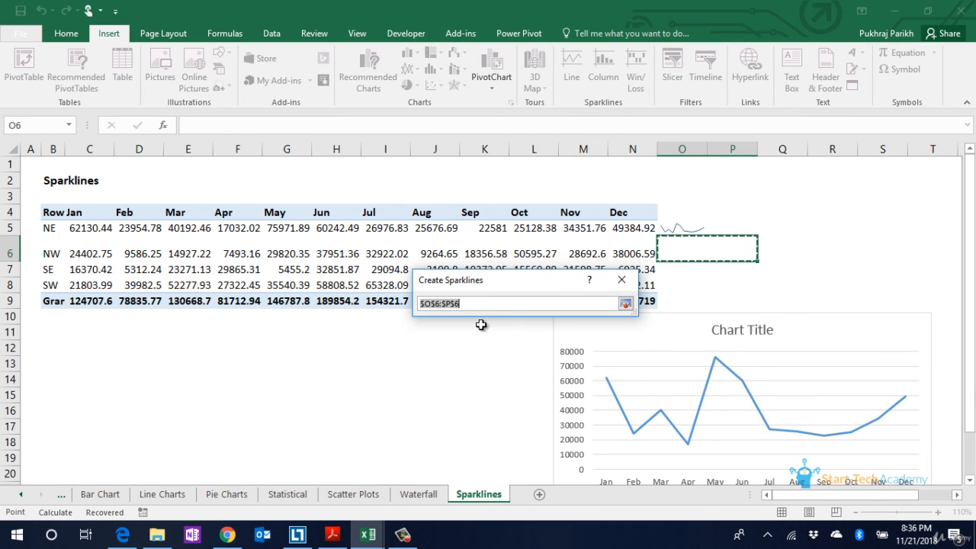
click(676, 252)
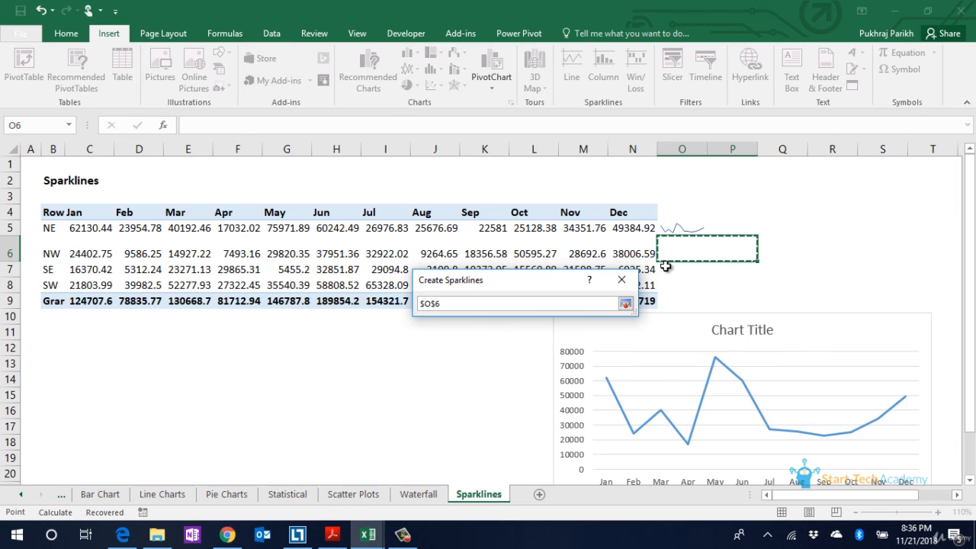
key(Return)
click(551, 395)
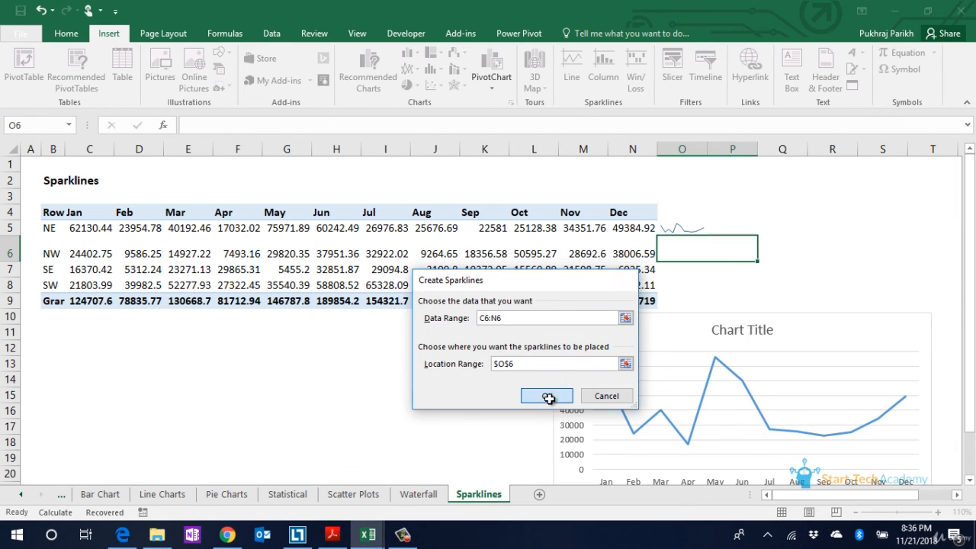
click(762, 267)
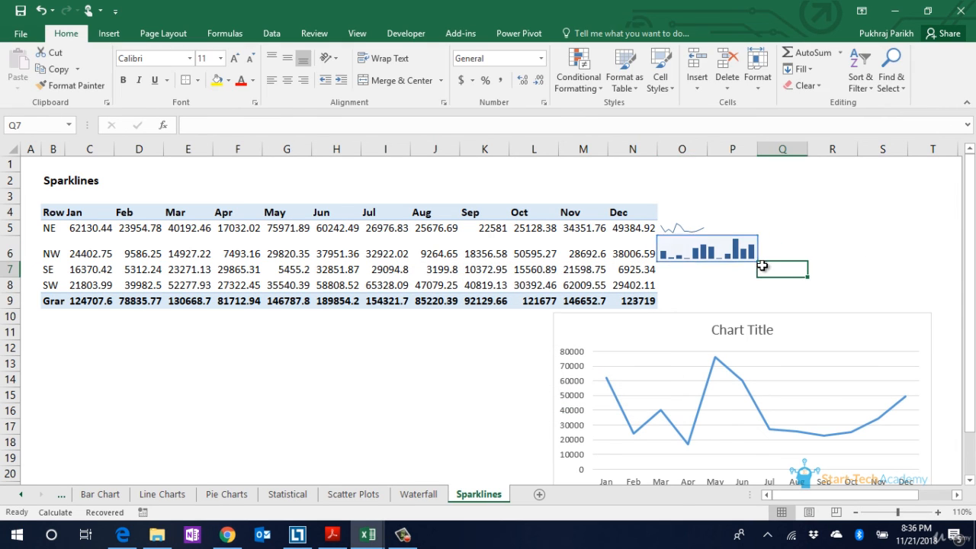
Step: Widen the NW column sparkline by merging its cell with the adjacent cells across O6:R6
click(694, 253)
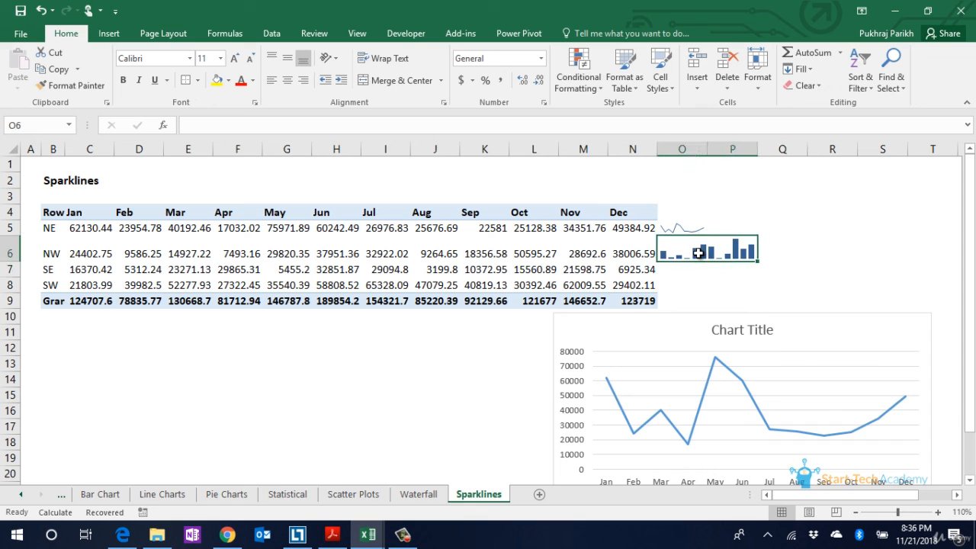
click(696, 280)
click(679, 251)
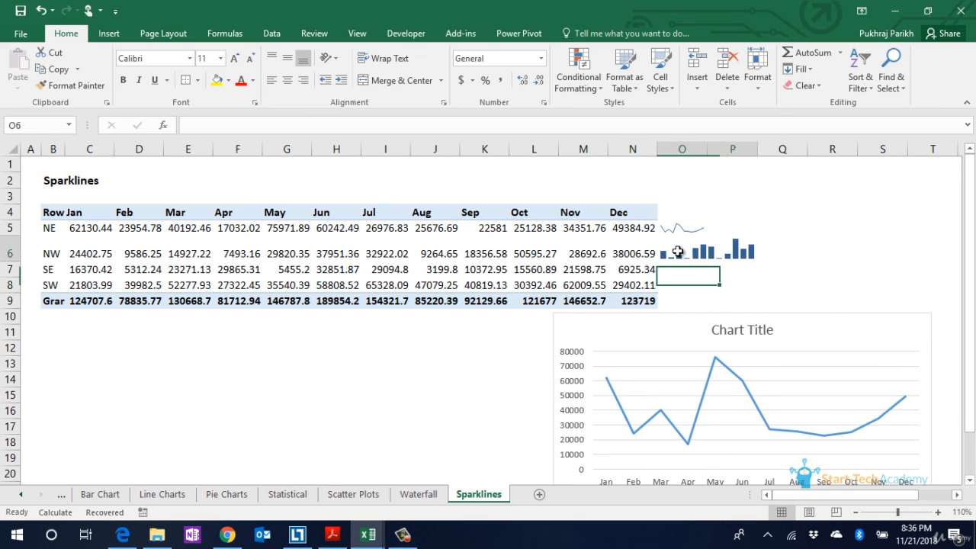
drag(678, 251, 825, 246)
click(71, 35)
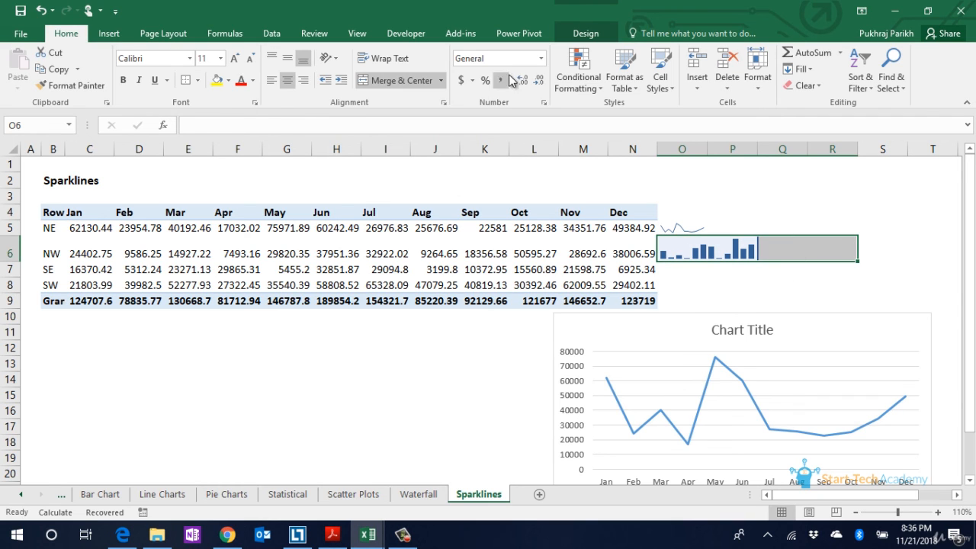
click(404, 80)
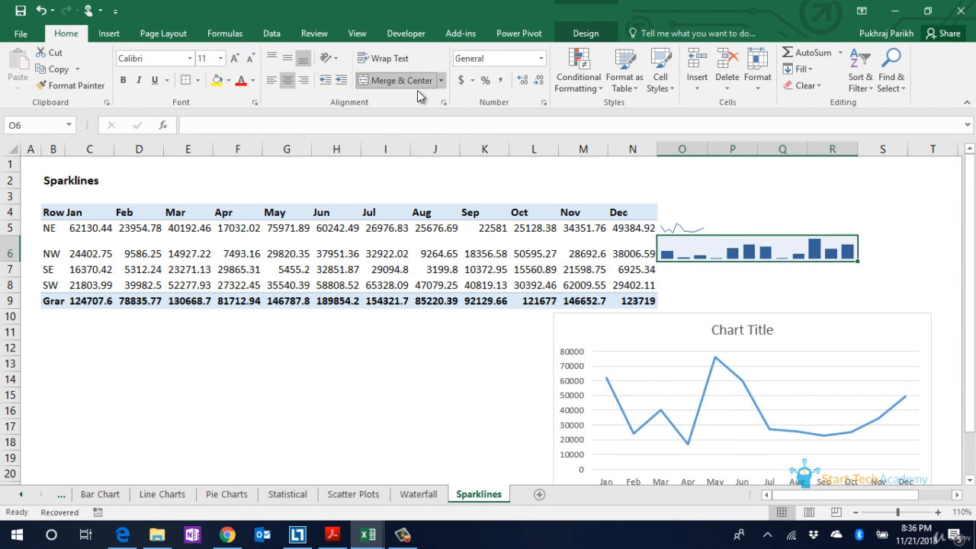
click(881, 289)
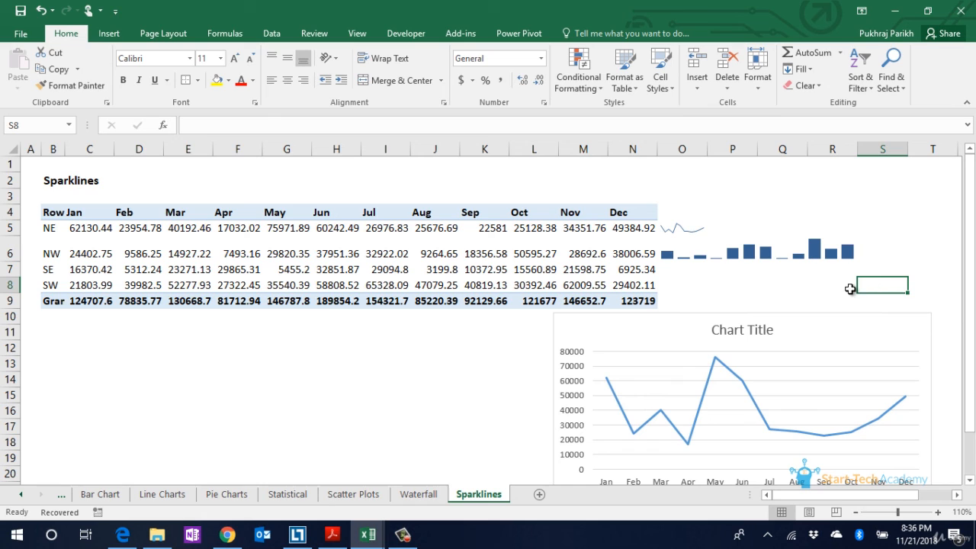
Step: Set the height of row 6, which holds the column sparkline, to 35
click(764, 254)
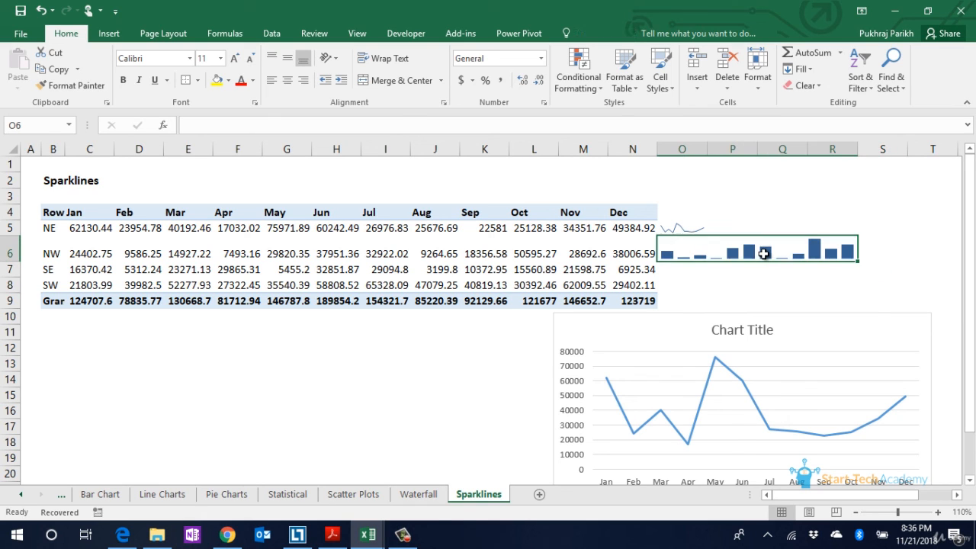
key(alt+h)
key(o)
key(h)
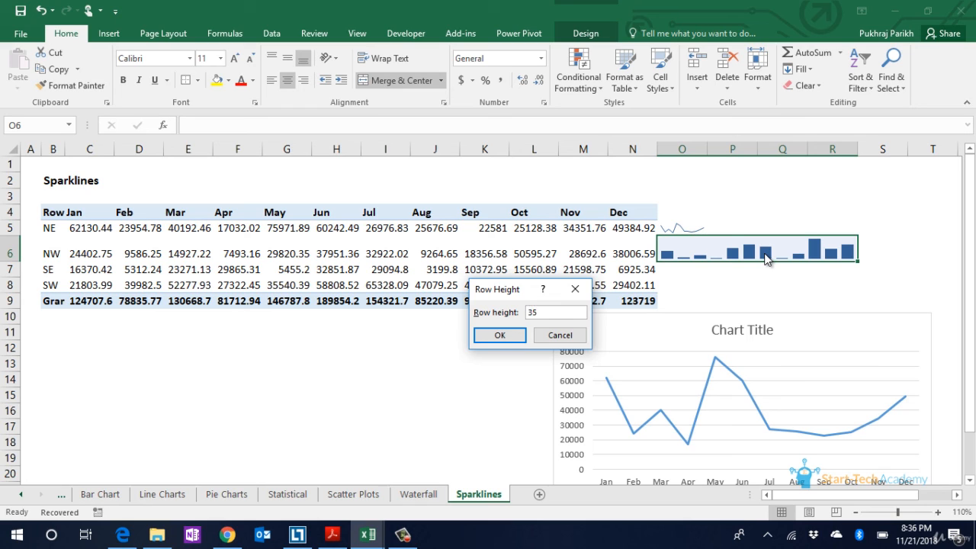
text(35)
key(Return)
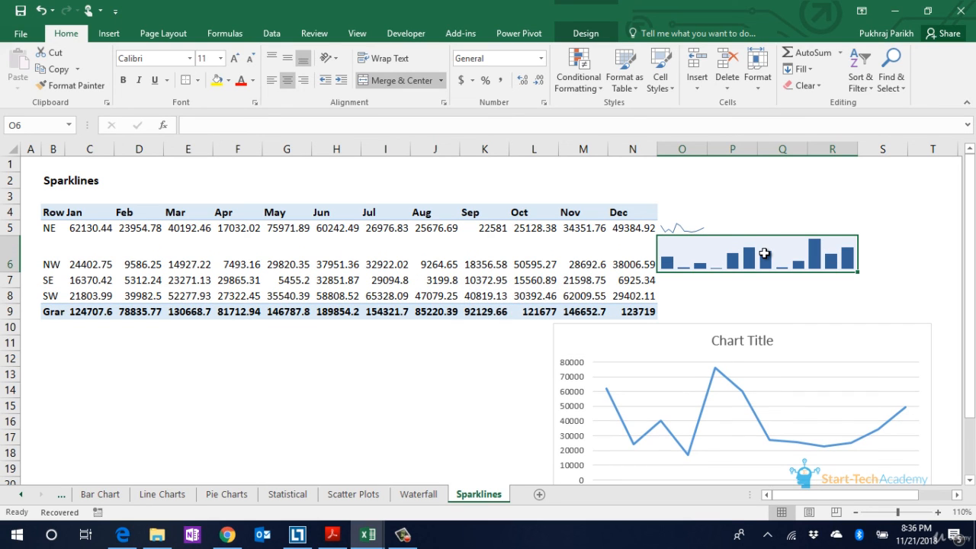